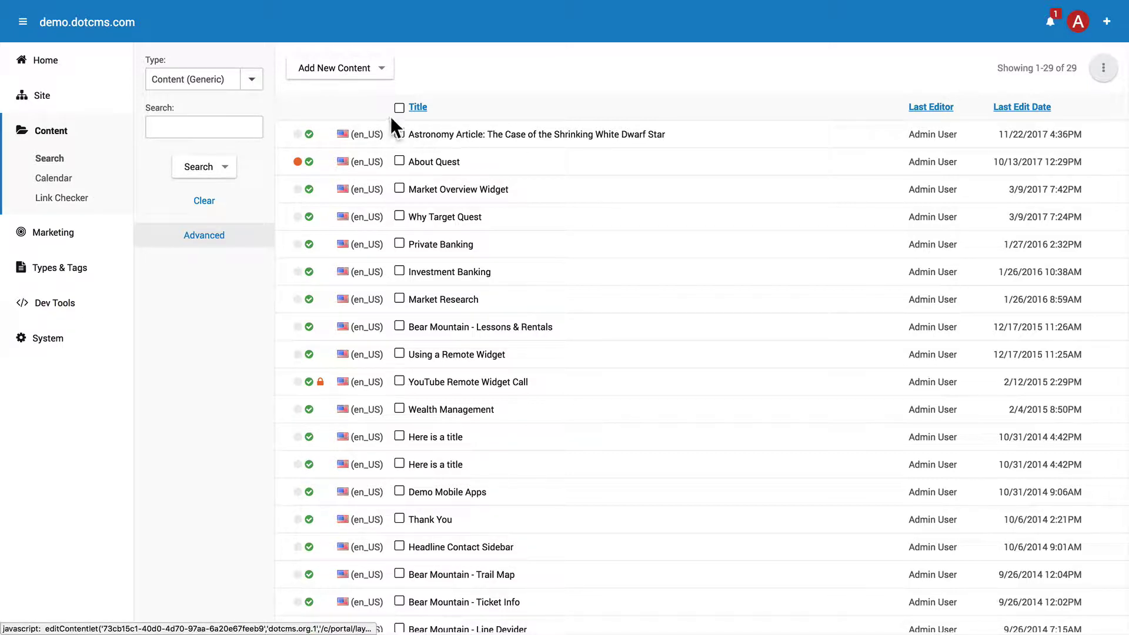
# - Examine the URL of the "study" link in the body of "Astronomy Article: The Case of the Shrinking White Dwarf Star" and close the article
pyautogui.click(194, 79)
pyautogui.click(446, 135)
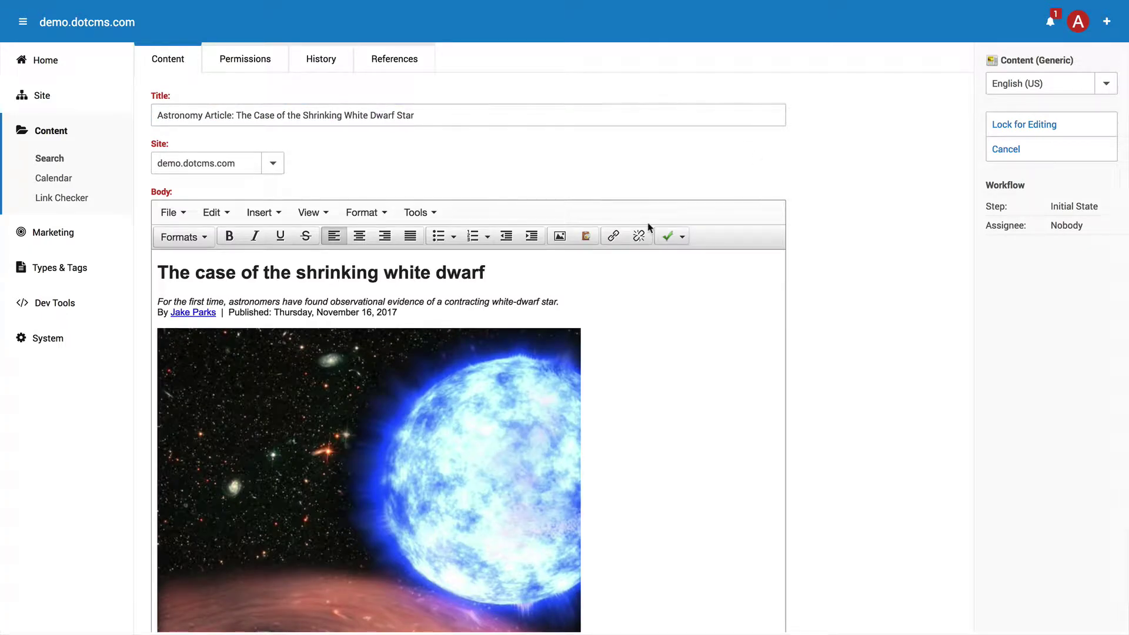
pyautogui.scroll(-2, 571, 349)
pyautogui.scroll(-4, 636, 361)
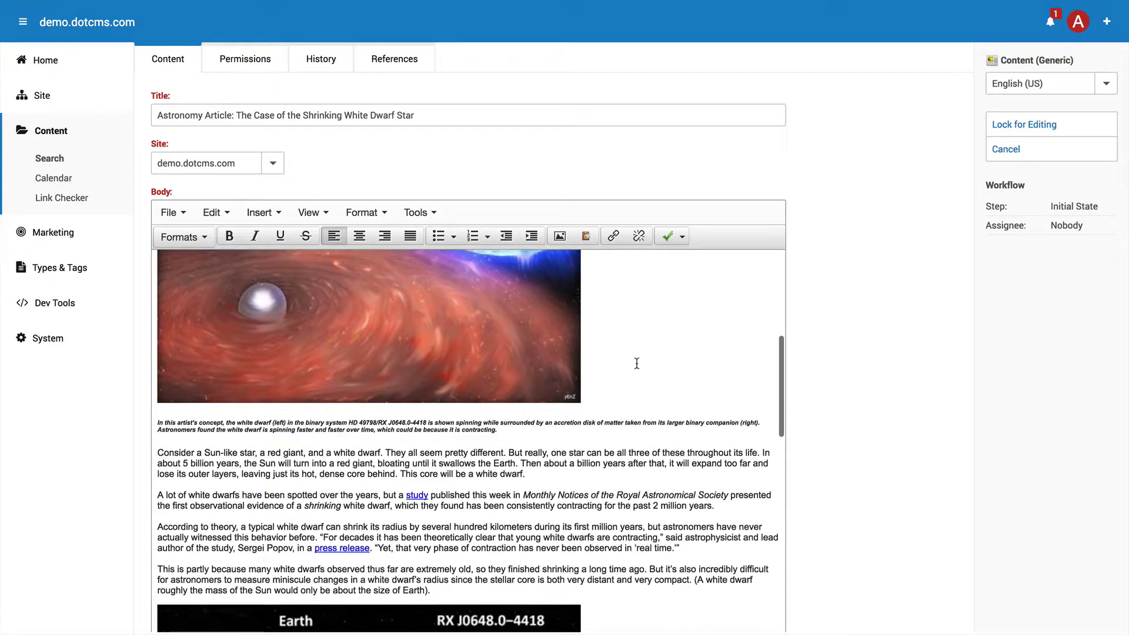
pyautogui.moveTo(427, 460); pyautogui.dragTo(407, 459)
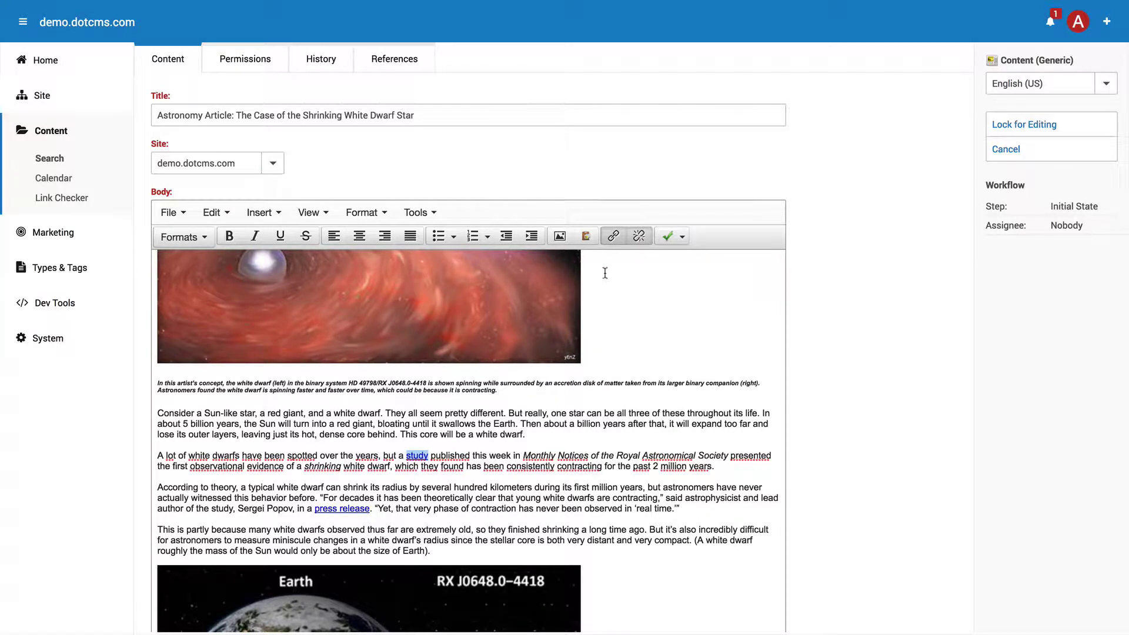
pyautogui.click(613, 237)
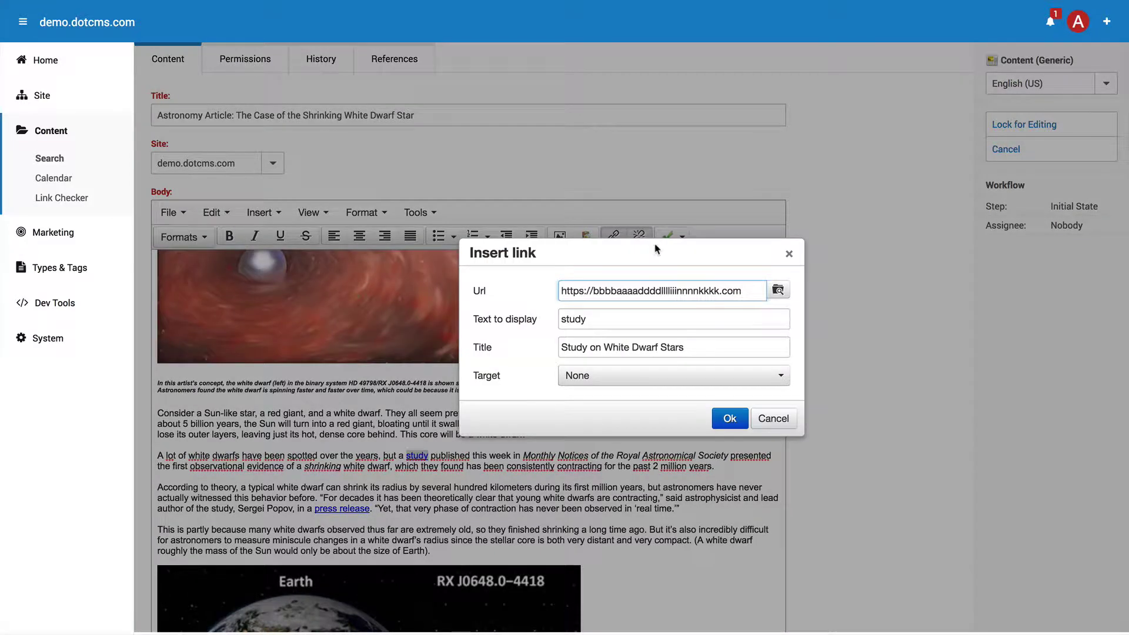
pyautogui.tripleClick(747, 295)
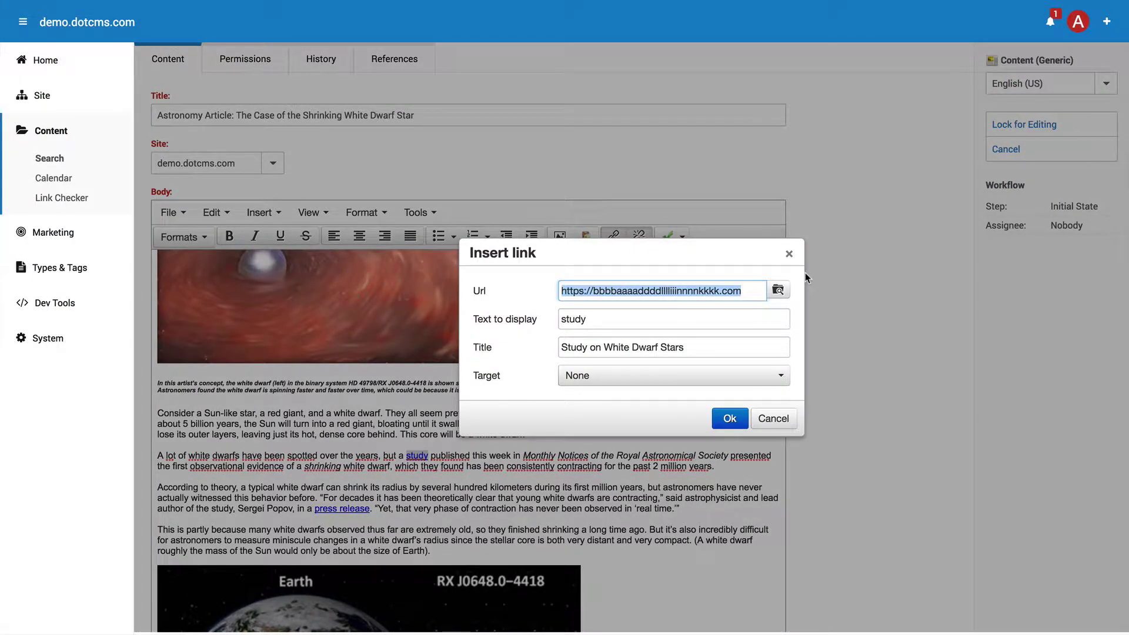
pyautogui.click(773, 418)
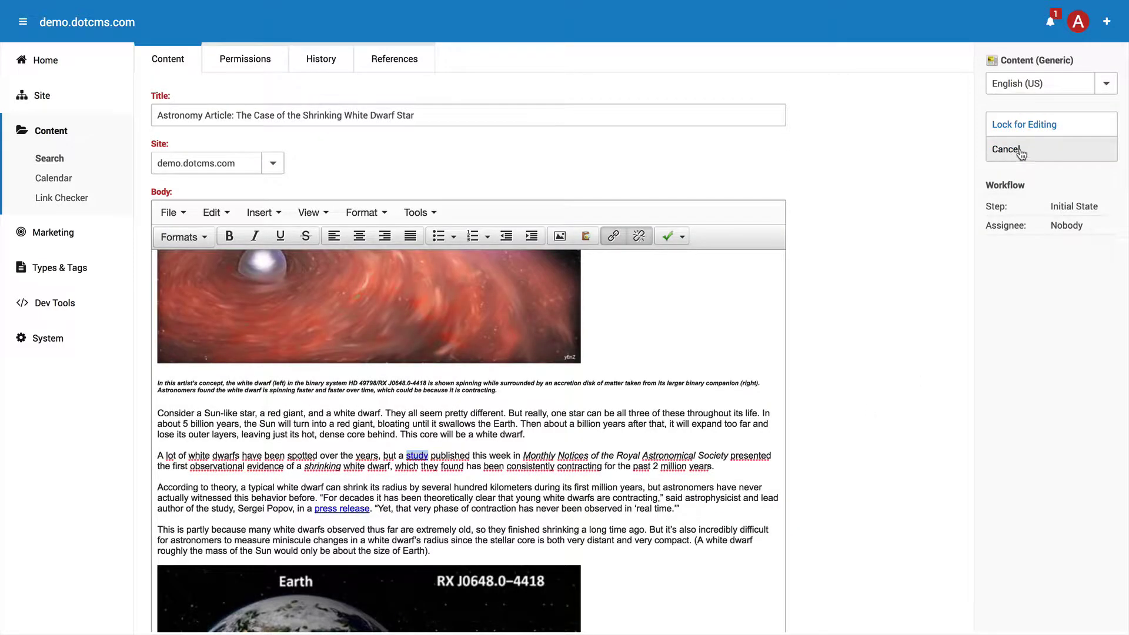
pyautogui.click(978, 150)
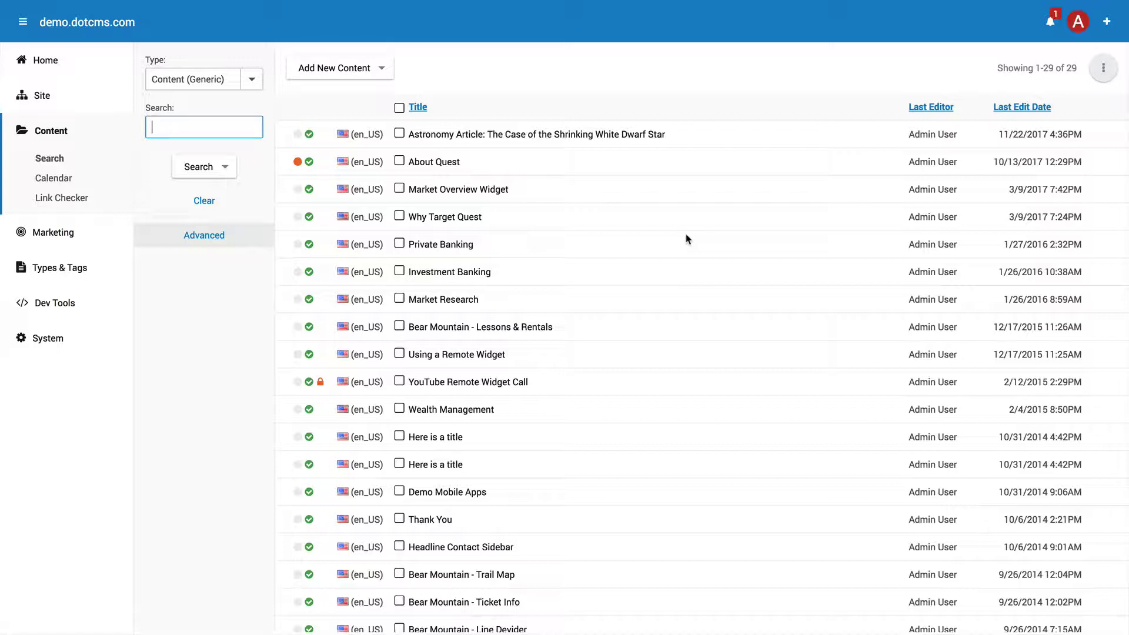
# - Open the astronomy article from the Link Checker entry for the bad link "Study on White Dwarf Stars"
pyautogui.click(88, 198)
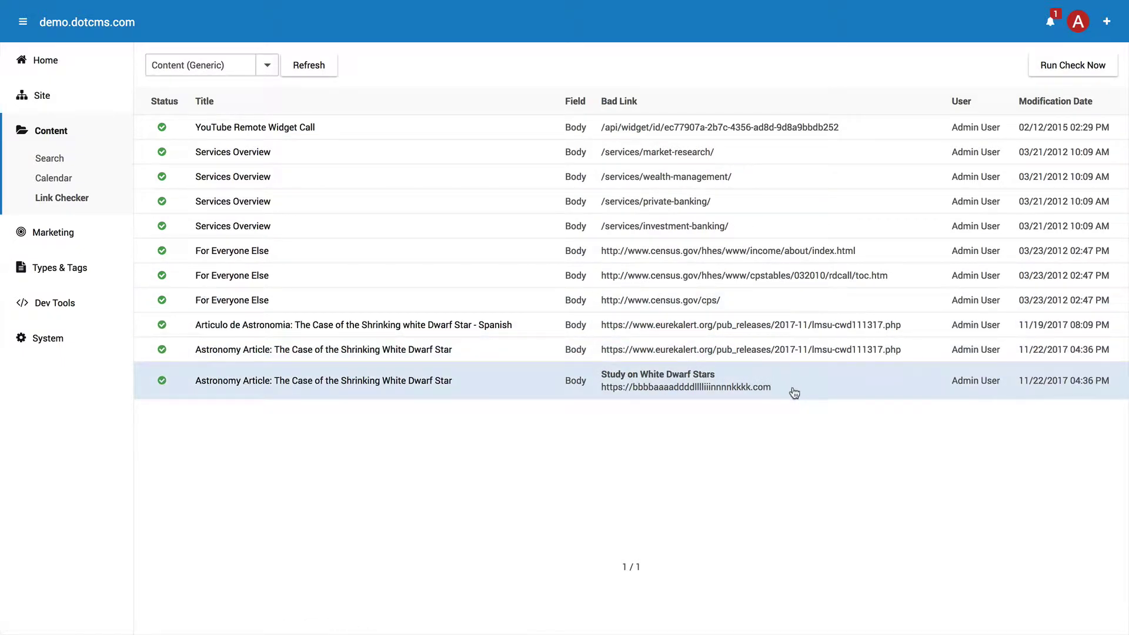
pyautogui.moveTo(791, 390); pyautogui.dragTo(603, 372)
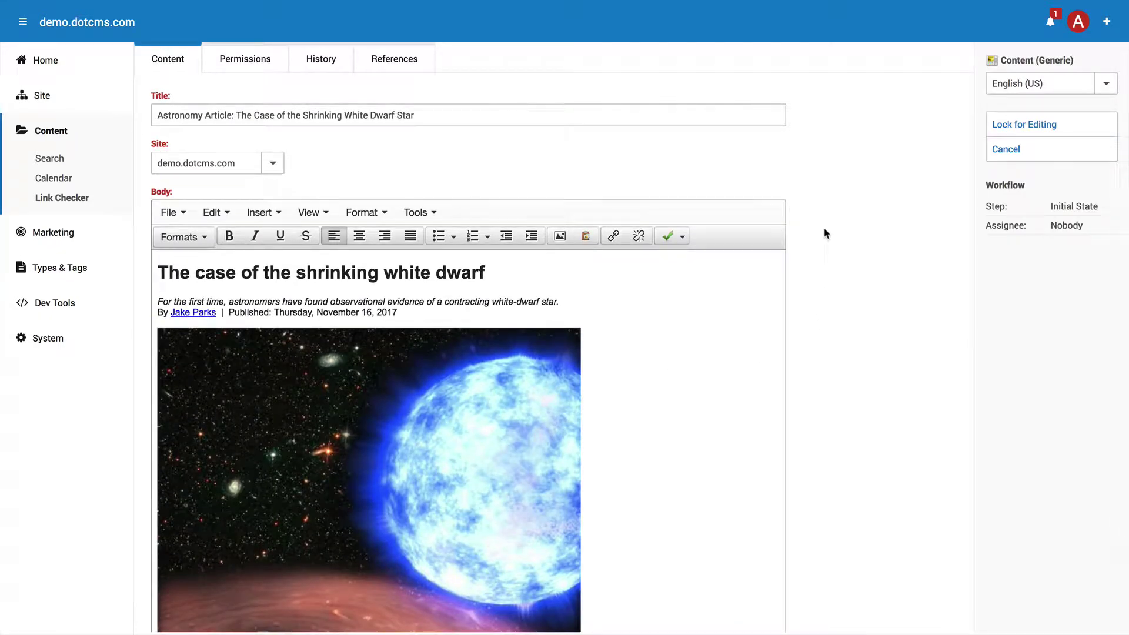
# - Replace the "study" link's URL with the copied academic.oup.com study address, and lock and publish the article
pyautogui.scroll(-2, 841, 253)
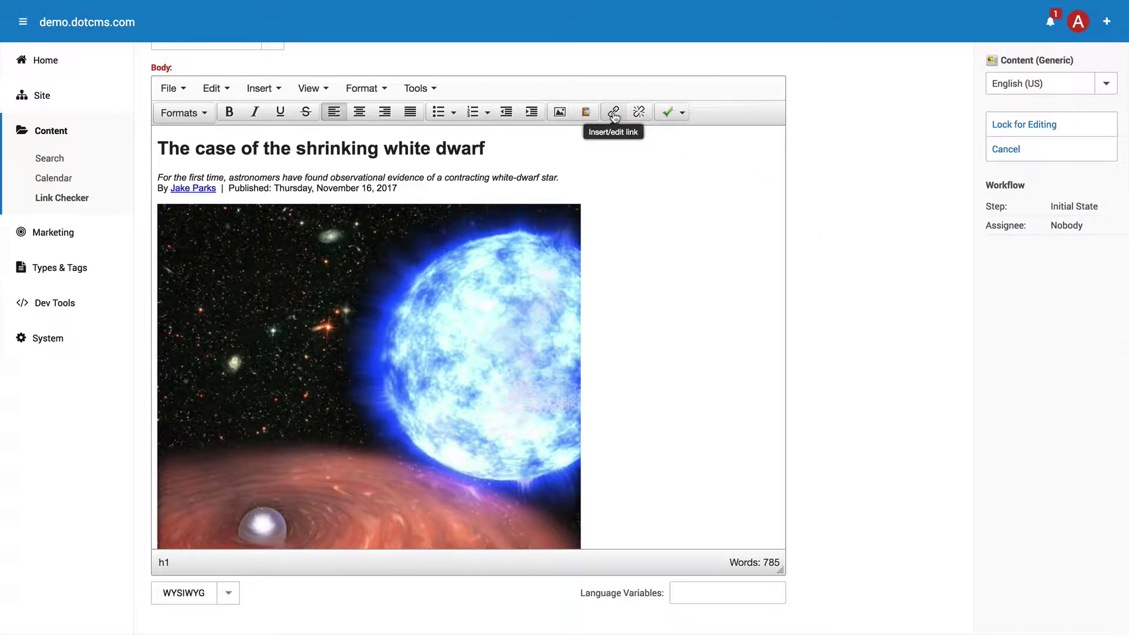
pyautogui.scroll(-5, 633, 305)
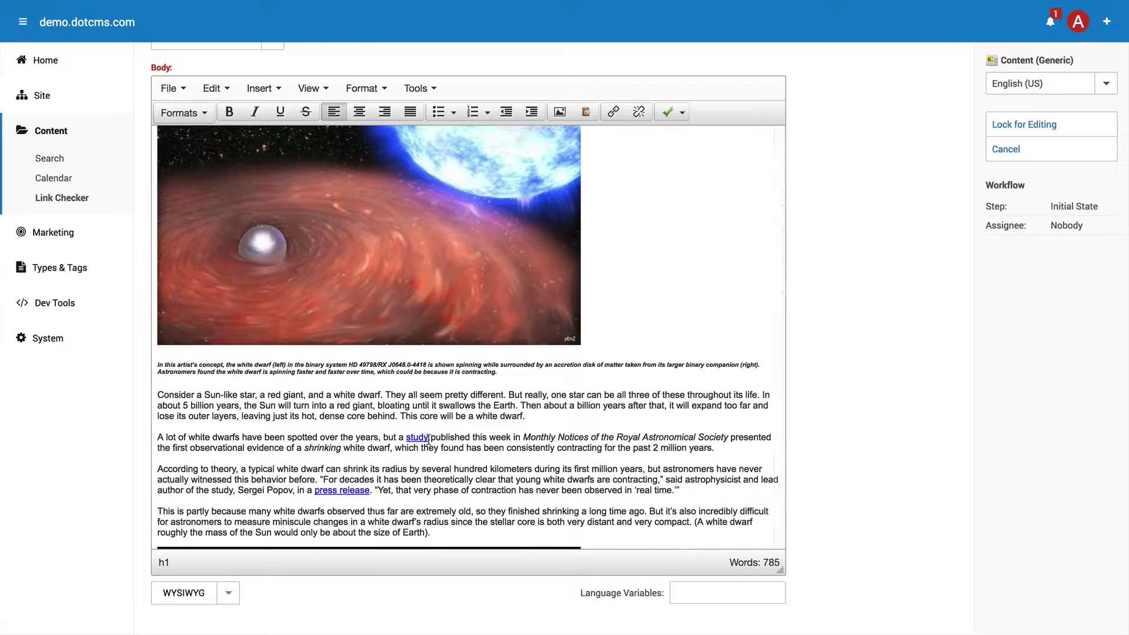
pyautogui.click(427, 438)
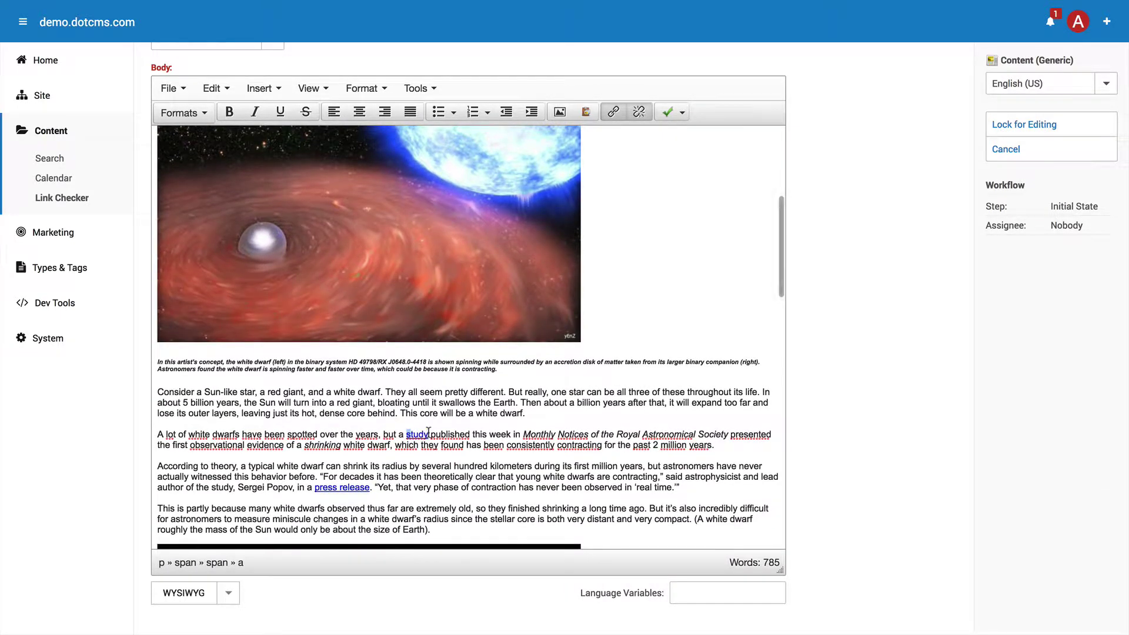
pyautogui.moveTo(429, 434)
pyautogui.mouseDown()
pyautogui.moveTo(159, 440)
pyautogui.moveTo(407, 440)
pyautogui.mouseUp()
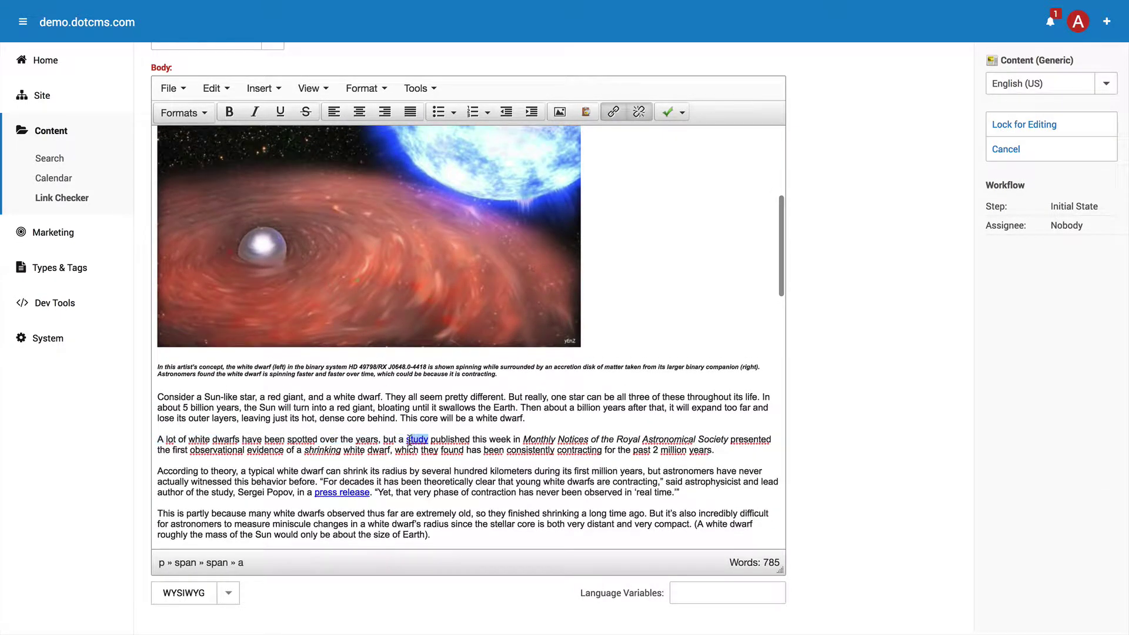
pyautogui.click(614, 115)
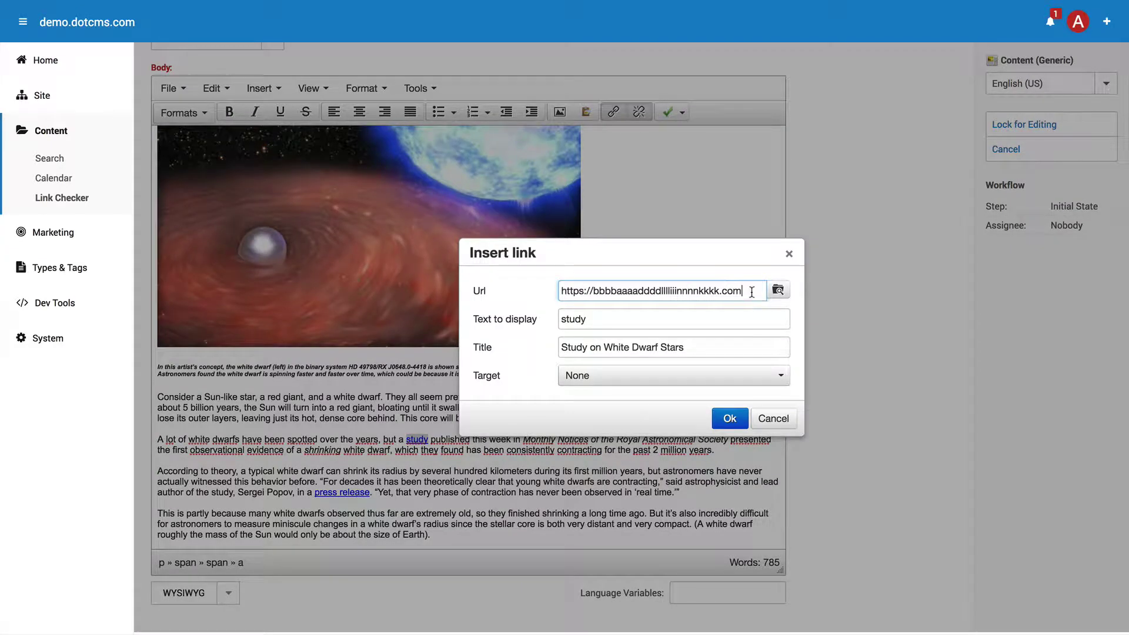
pyautogui.moveTo(752, 292); pyautogui.dragTo(523, 298)
pyautogui.hotkey('ctrl', 'v')
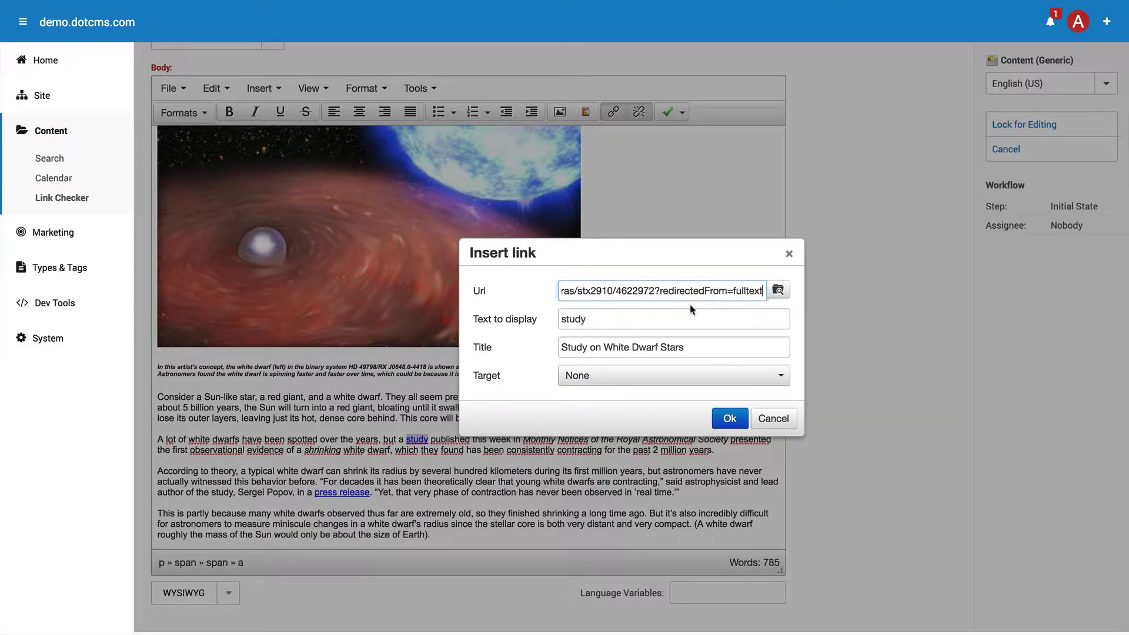
pyautogui.moveTo(680, 289); pyautogui.dragTo(489, 289)
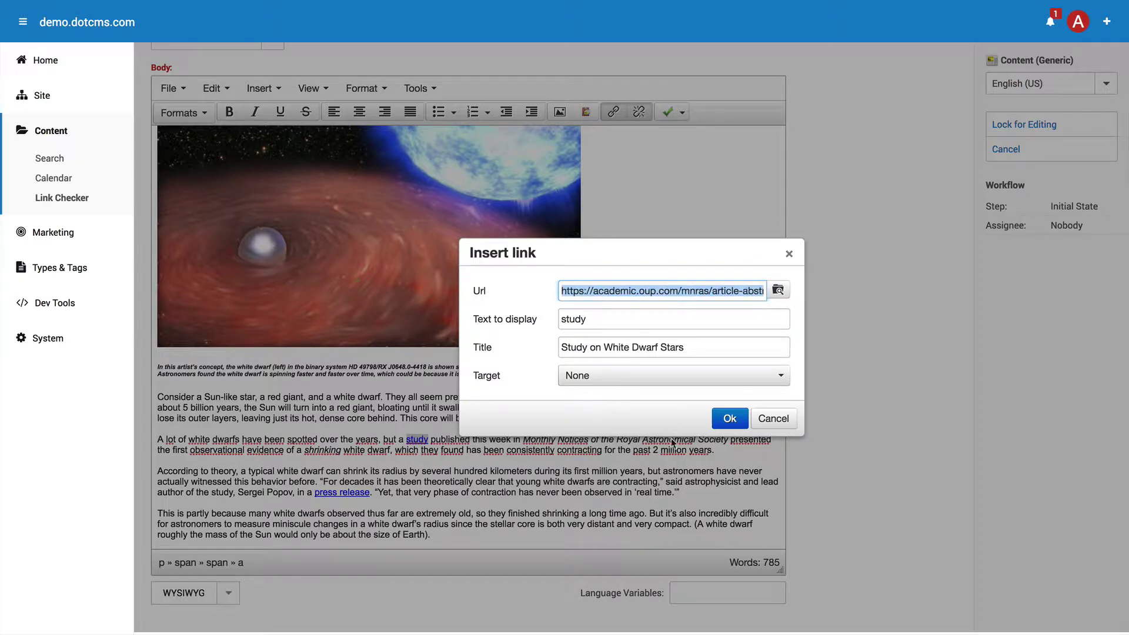
pyautogui.click(730, 419)
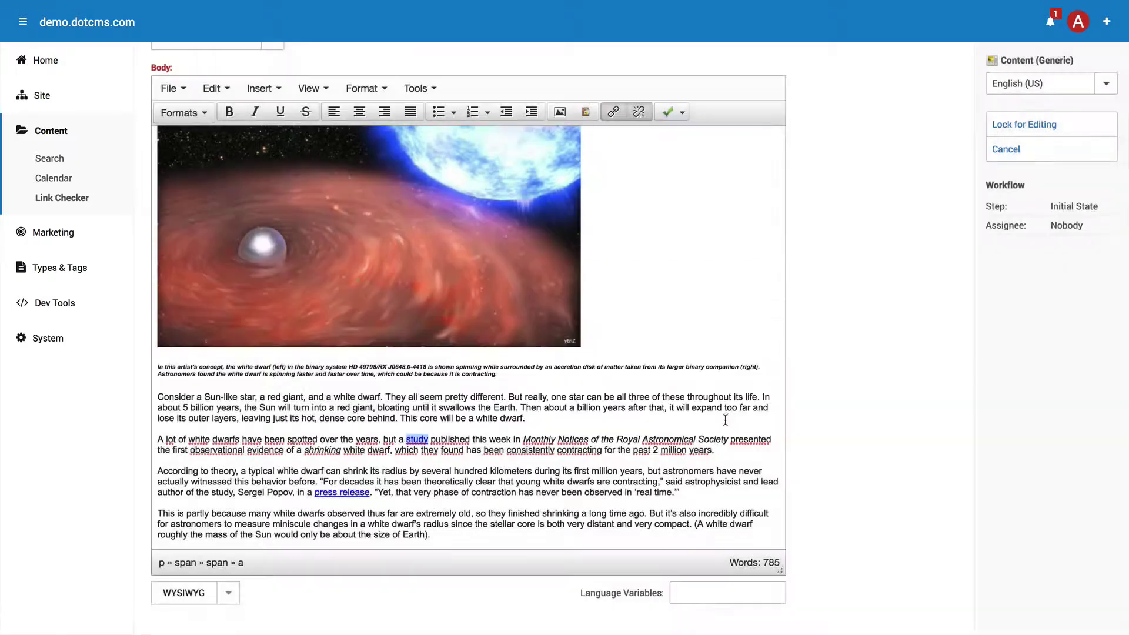
pyautogui.click(1031, 124)
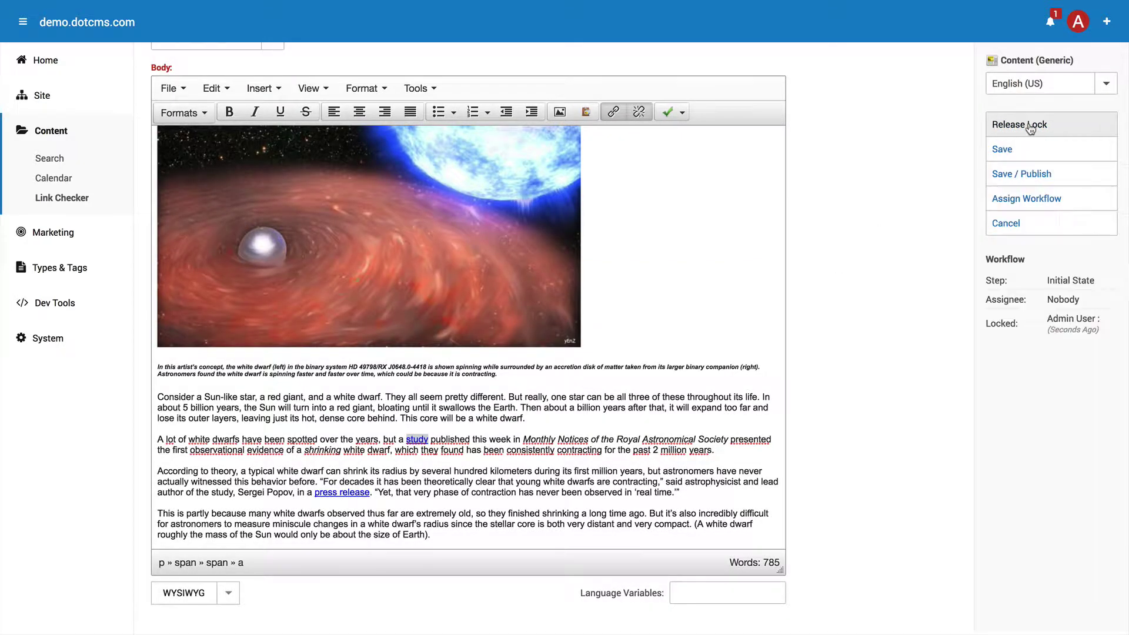
pyautogui.click(1033, 174)
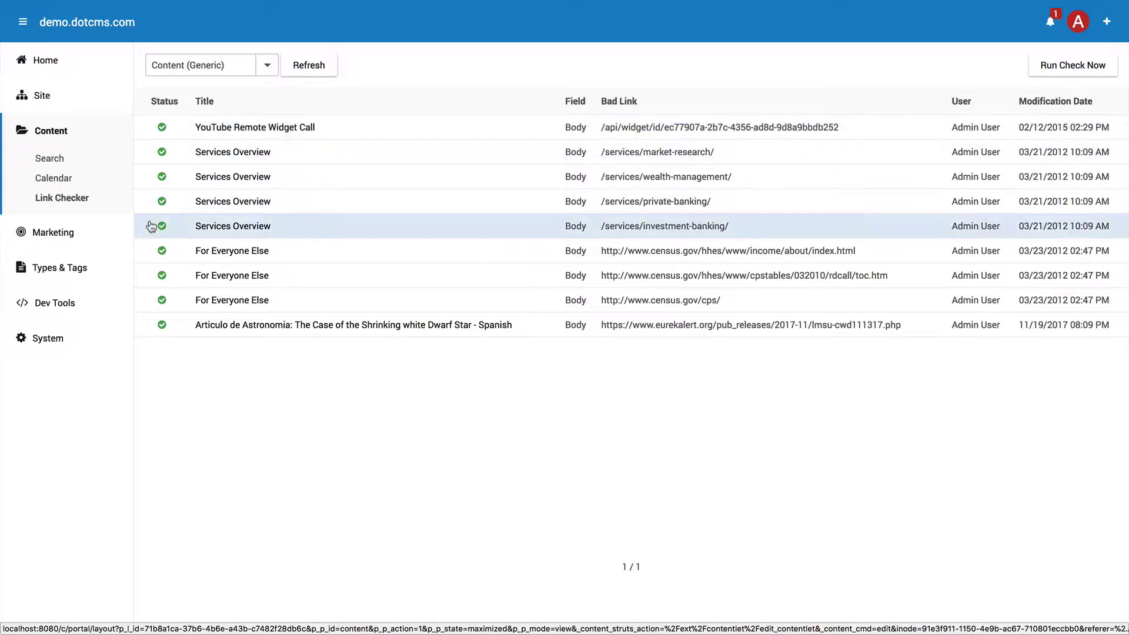
# - Examine the sub-actions of the Assign Workflow action in the Default Scheme's Initial State and leave the action
pyautogui.click(61, 269)
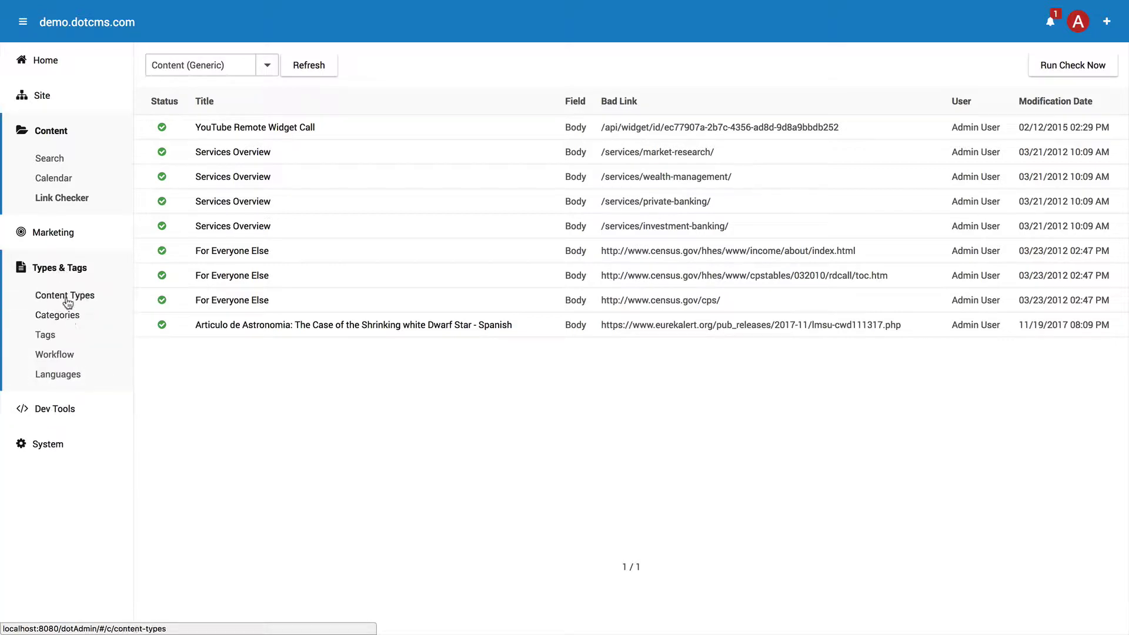
pyautogui.click(54, 355)
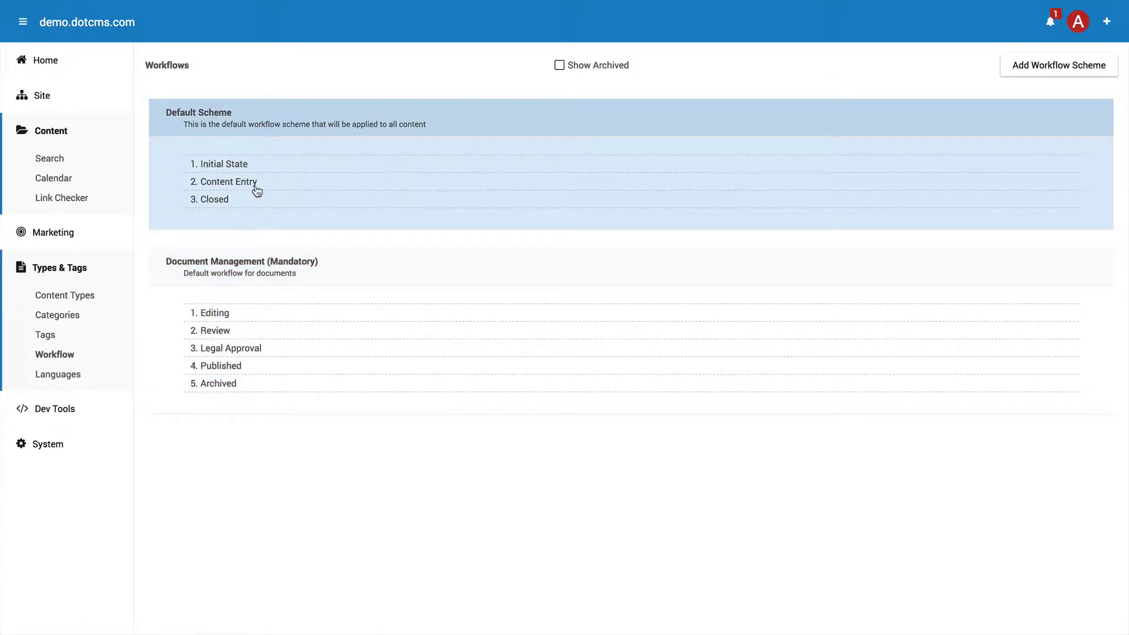
pyautogui.click(254, 190)
pyautogui.scroll(-2, 684, 400)
pyautogui.scroll(-1, 684, 400)
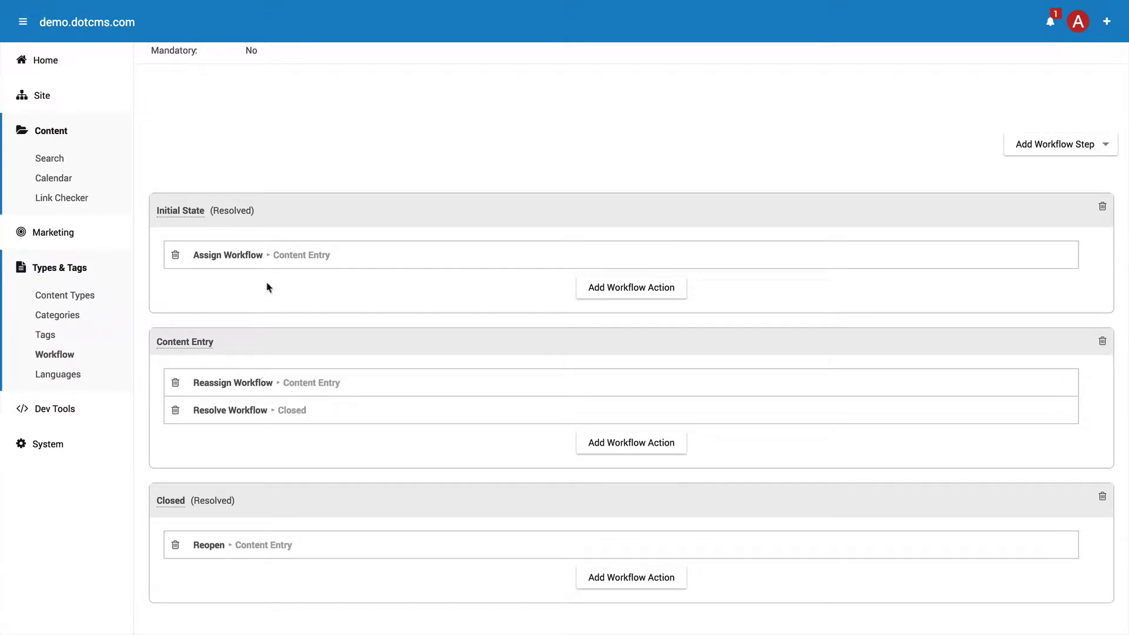
pyautogui.click(253, 263)
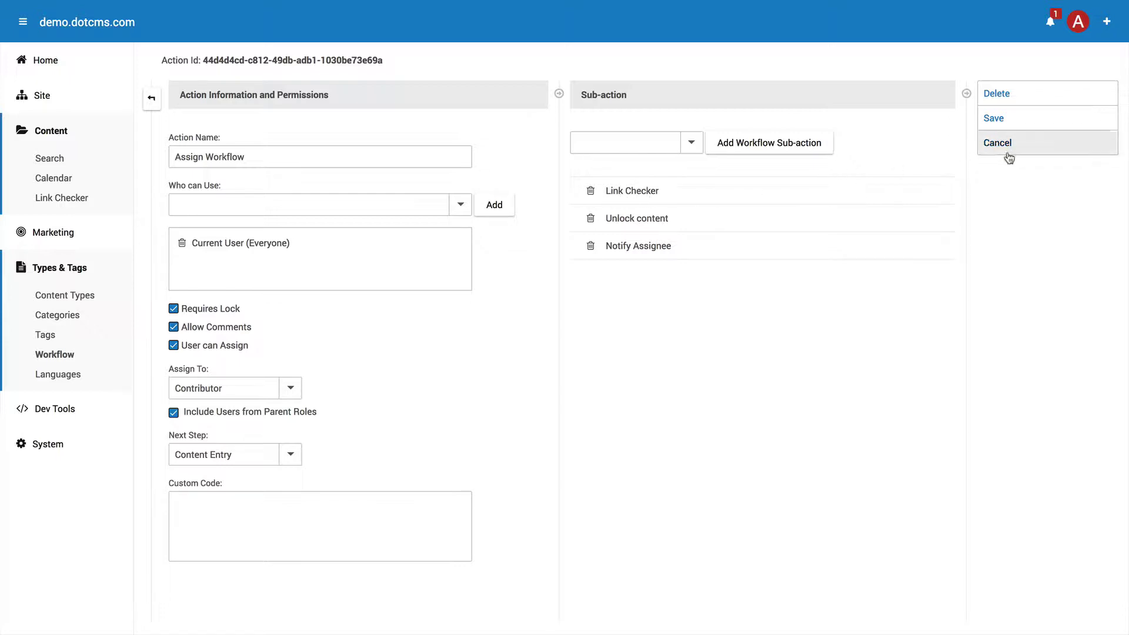
pyautogui.click(603, 143)
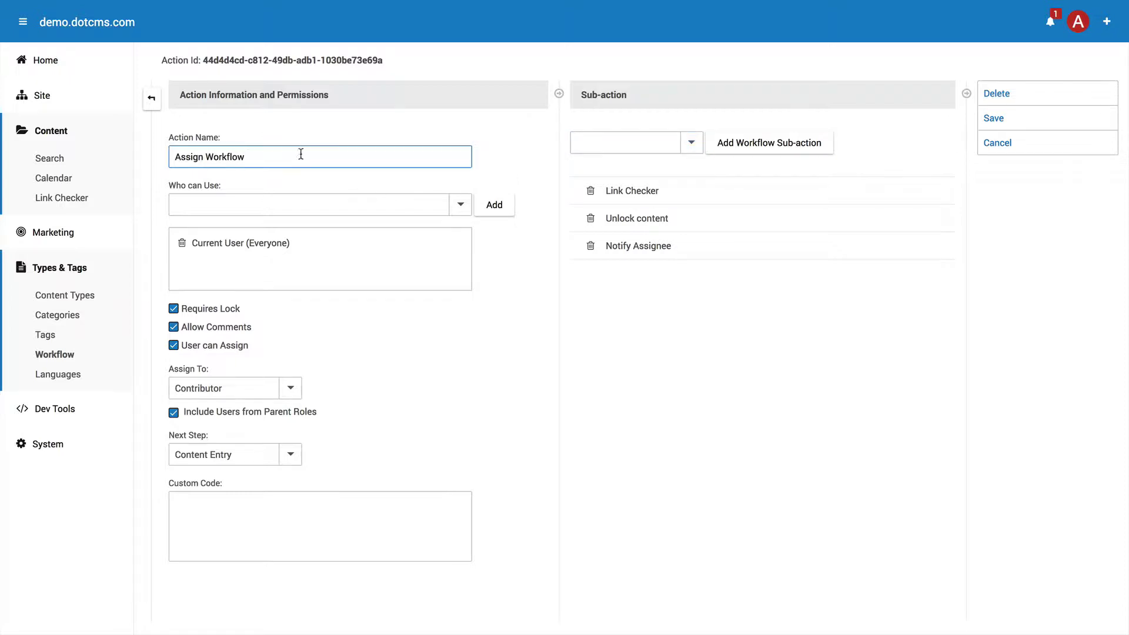
pyautogui.click(997, 143)
# - Examine the sub-actions of the Reassign Workflow action under the Content Entry step and leave the action
pyautogui.scroll(-2, 449, 468)
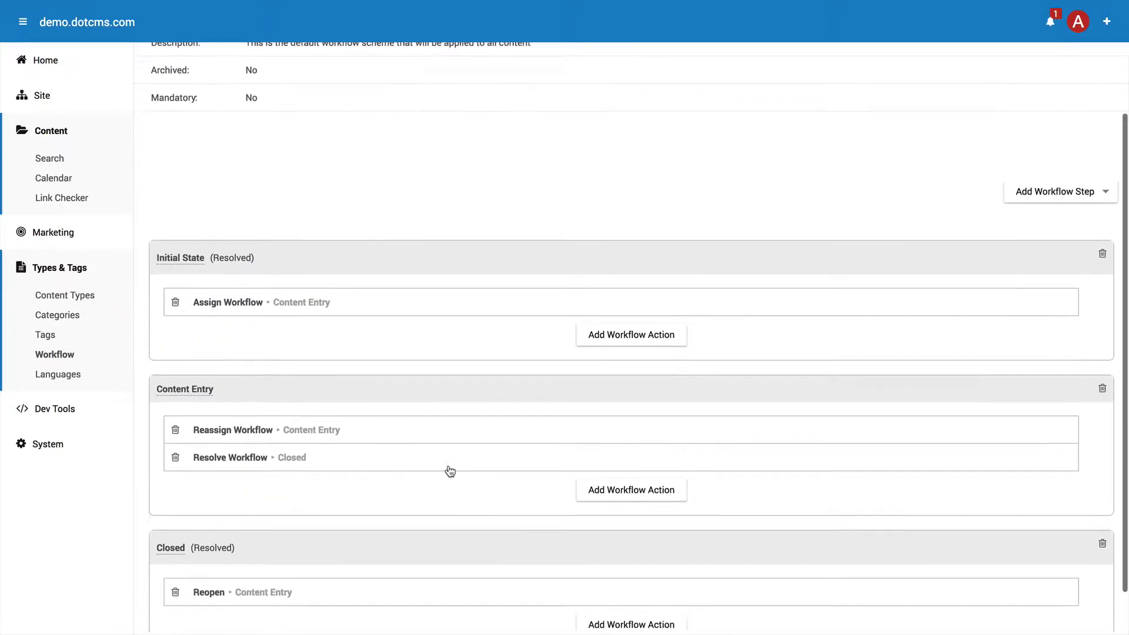
pyautogui.click(249, 381)
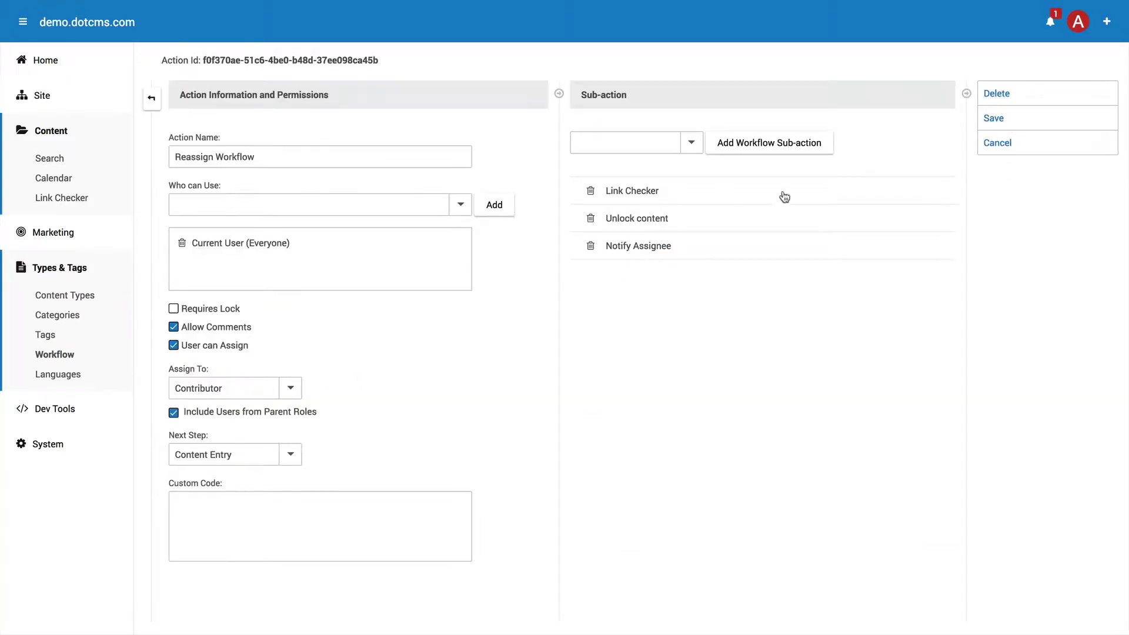
pyautogui.click(1000, 144)
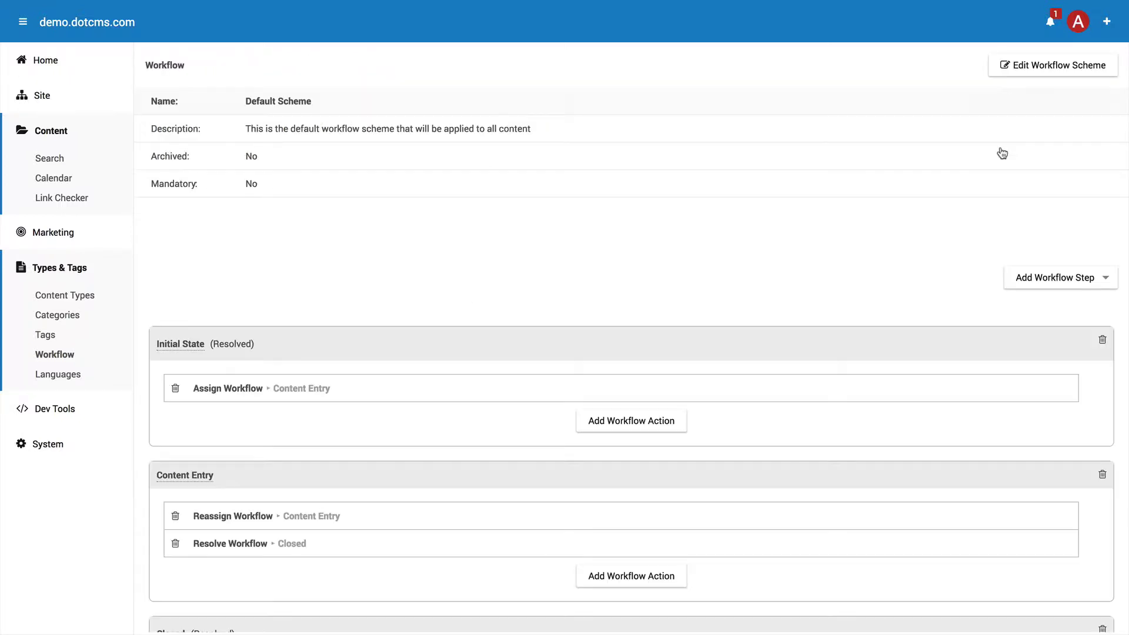
# - Open "Astronomy Article: The Case of the Shrinking White Dwarf Star" from the content search and lock it for editing
pyautogui.click(63, 198)
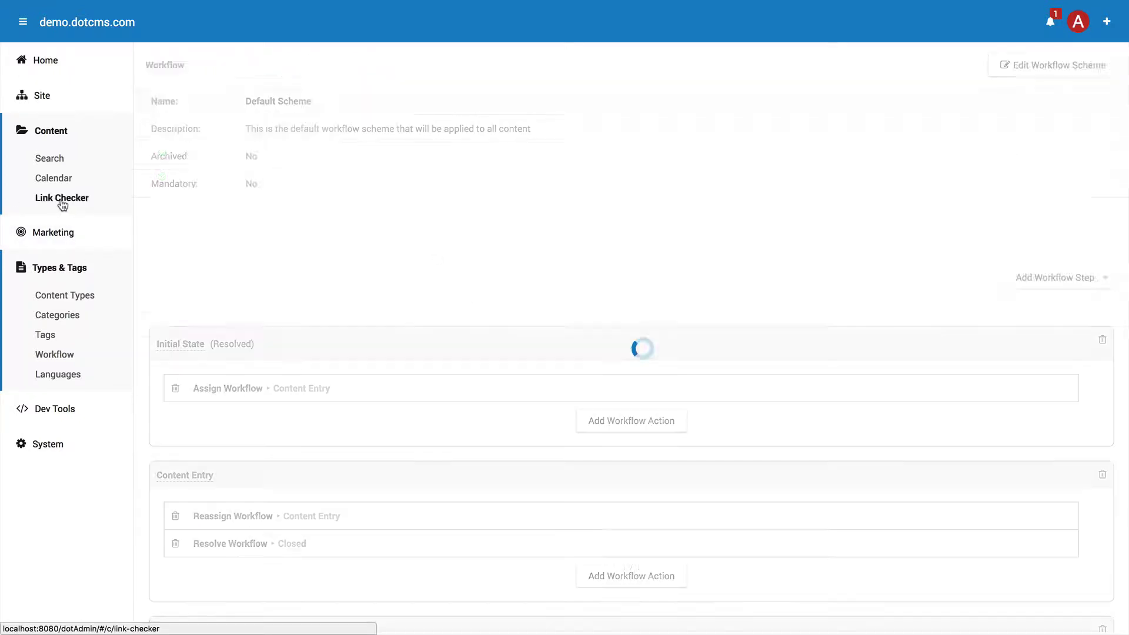
pyautogui.click(70, 268)
pyautogui.click(57, 160)
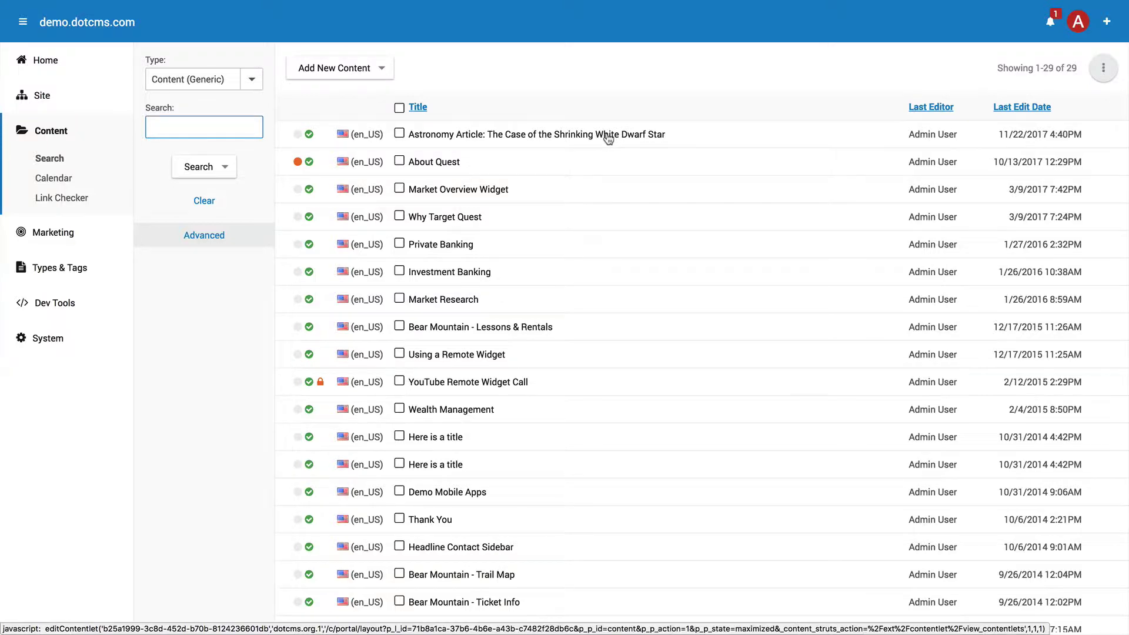
pyautogui.rightClick(611, 139)
pyautogui.click(653, 146)
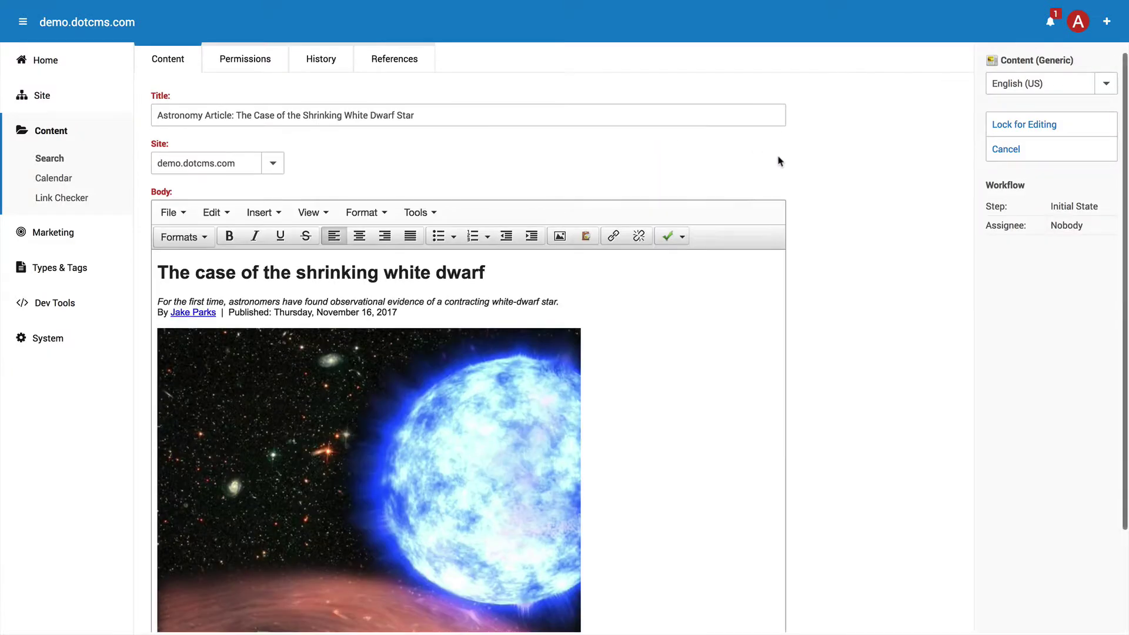
pyautogui.click(1048, 124)
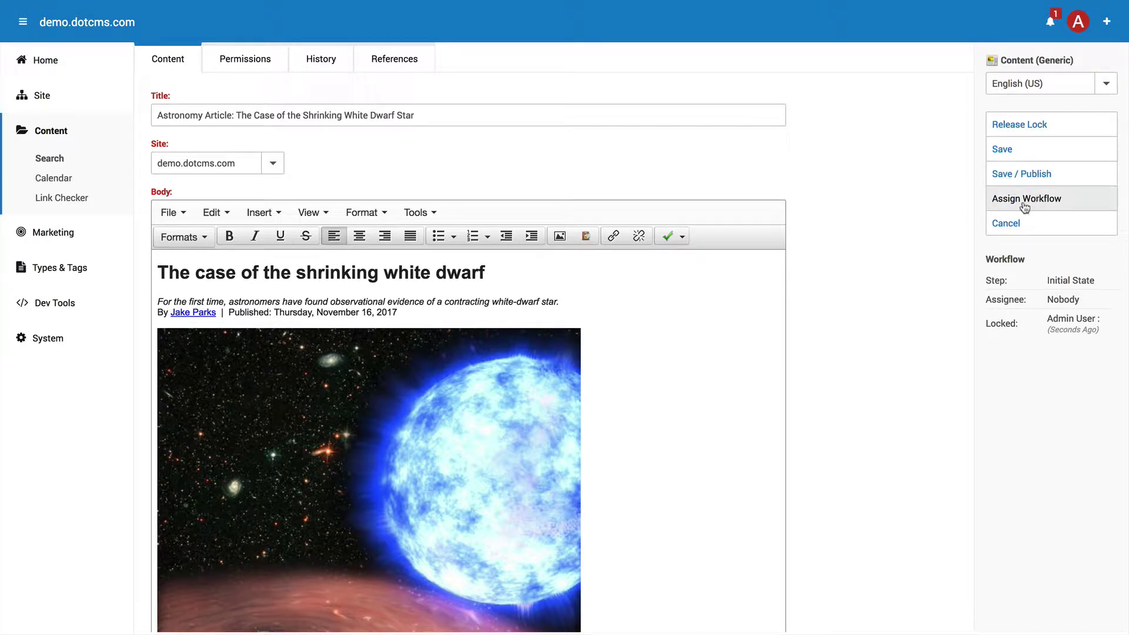
# - Check the link settings of the word "study" in the article body and dismiss them
pyautogui.scroll(-5, 612, 386)
pyautogui.scroll(-1, 616, 388)
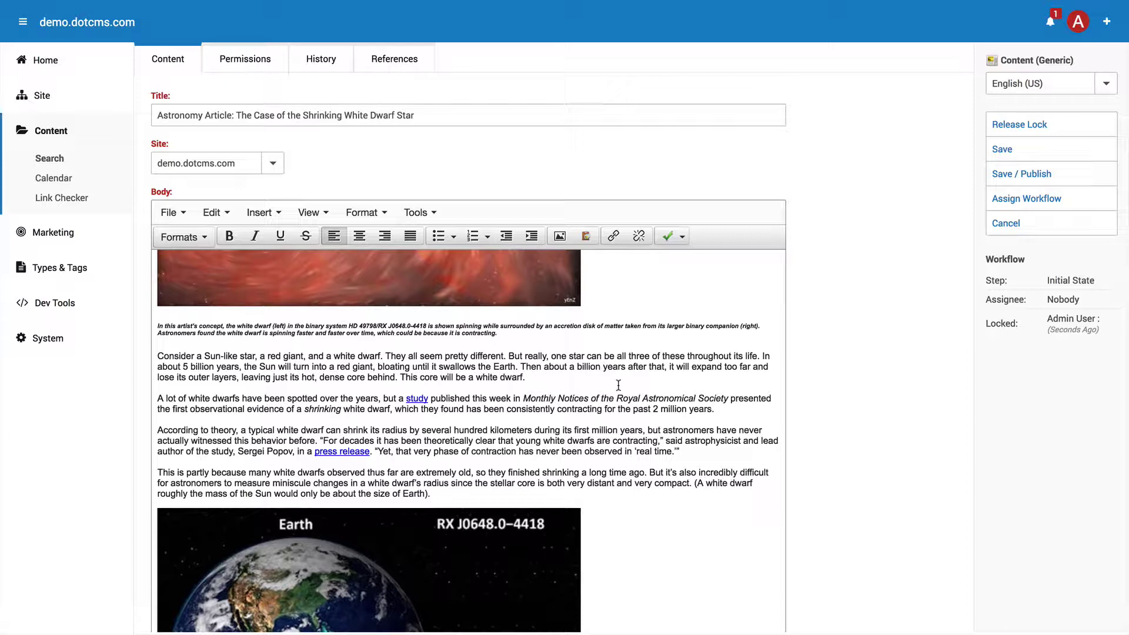
pyautogui.doubleClick(417, 398)
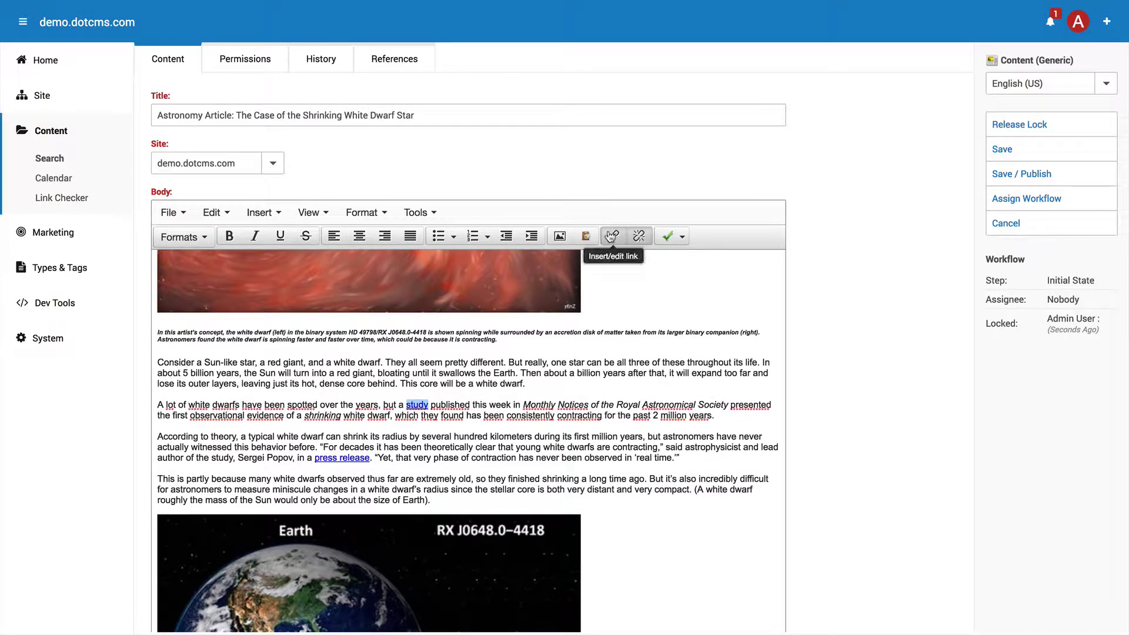
pyautogui.click(612, 236)
pyautogui.click(787, 417)
pyautogui.moveTo(370, 457); pyautogui.dragTo(316, 461)
pyautogui.click(614, 236)
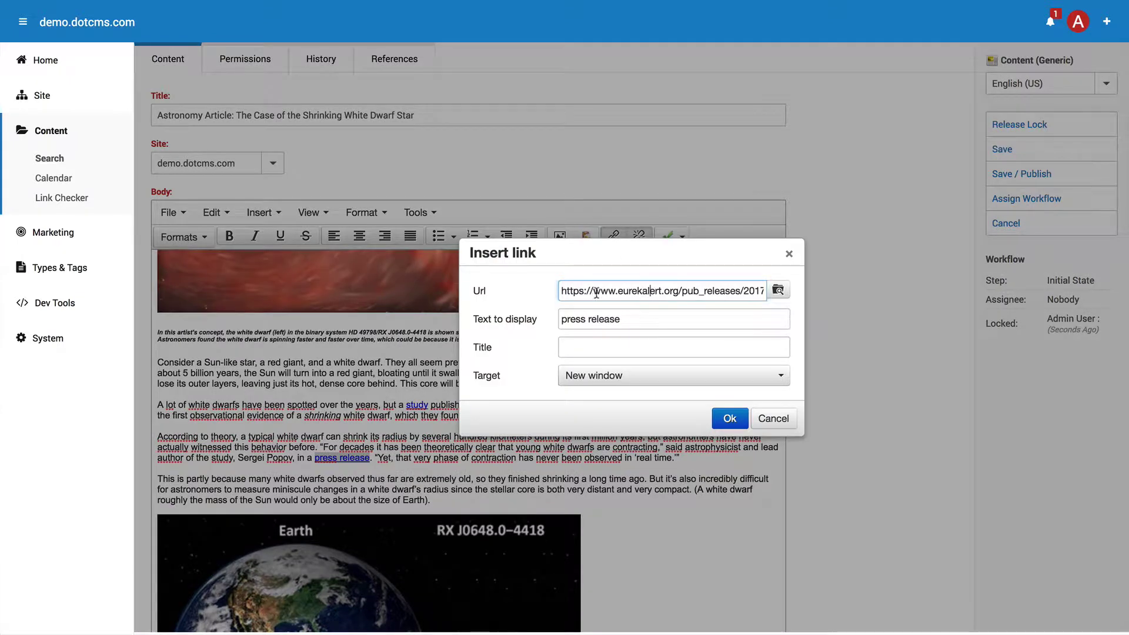
pyautogui.tripleClick(576, 292)
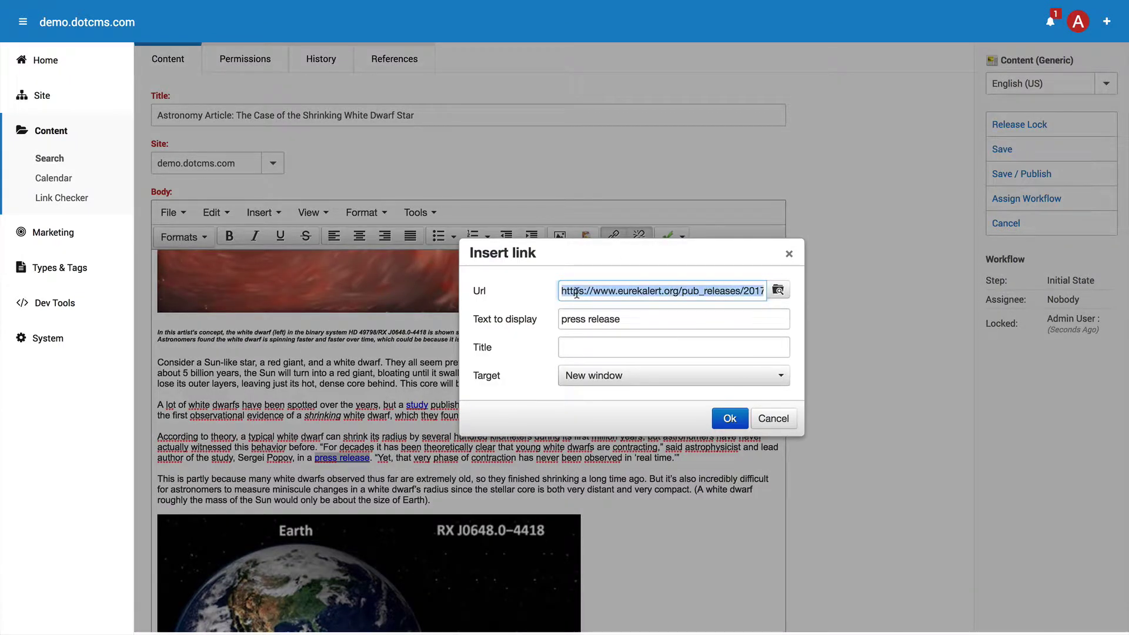
pyautogui.click(633, 290)
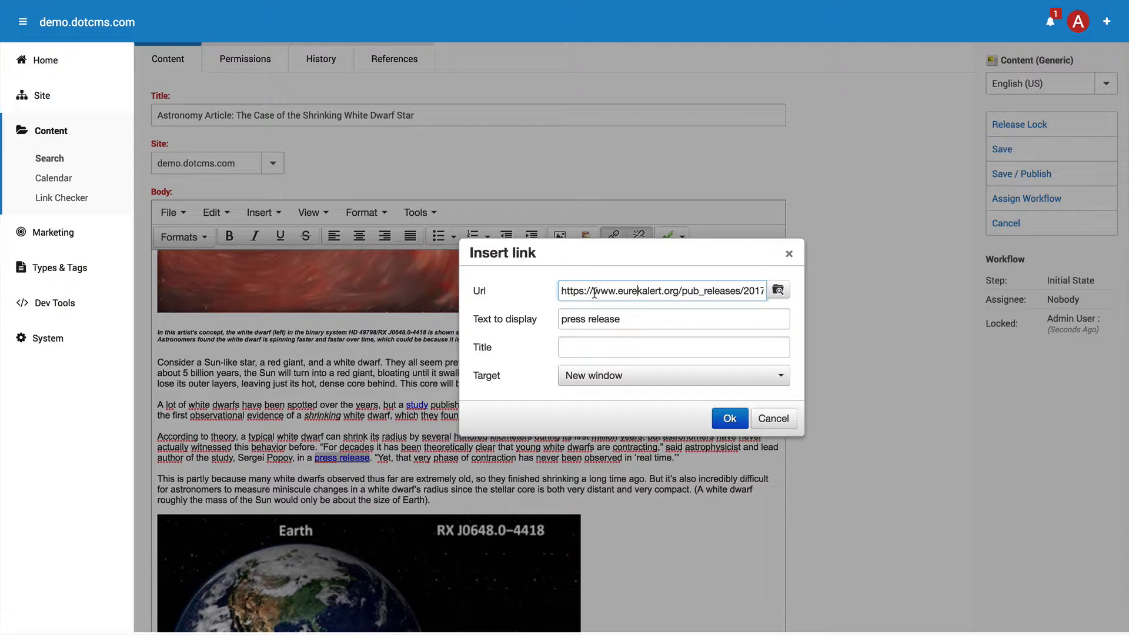
pyautogui.moveTo(594, 292); pyautogui.dragTo(777, 307)
pyautogui.hotkey('ctrl', 'c')
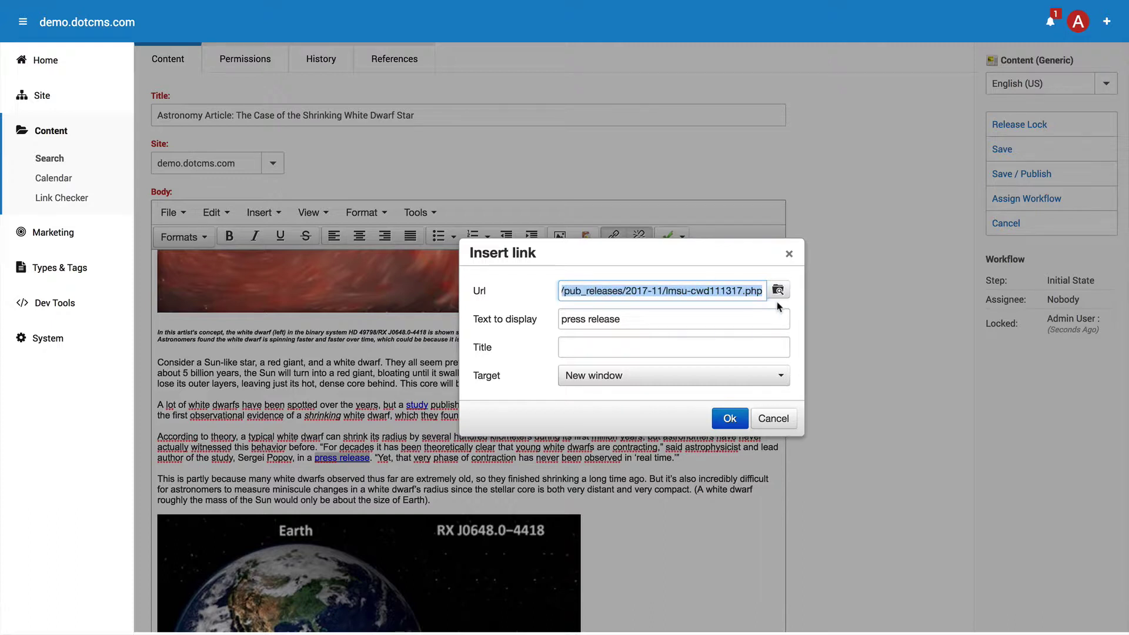
pyautogui.write('dsadsfasdfa')
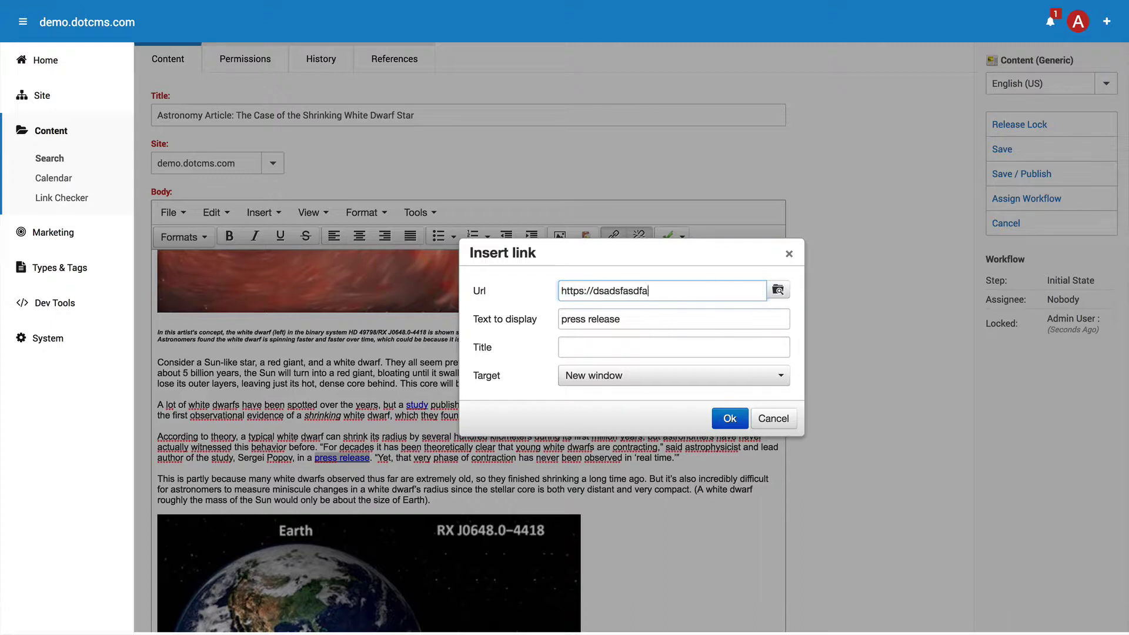
pyautogui.write('sdfasdsafasdfasdfsa.com')
pyautogui.click(729, 417)
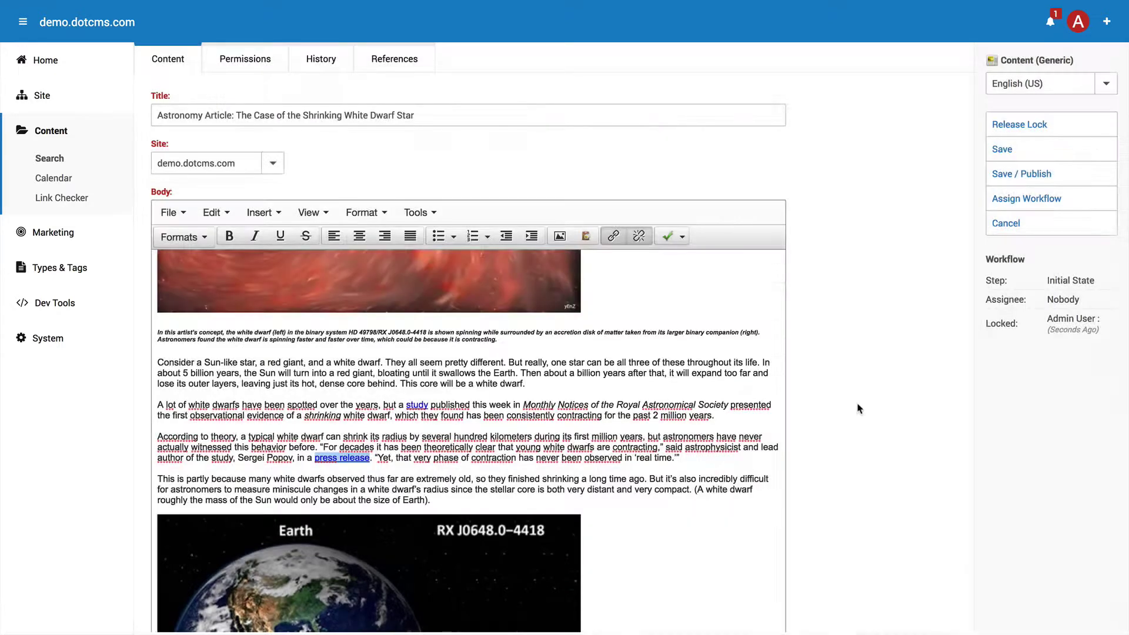
pyautogui.click(1012, 150)
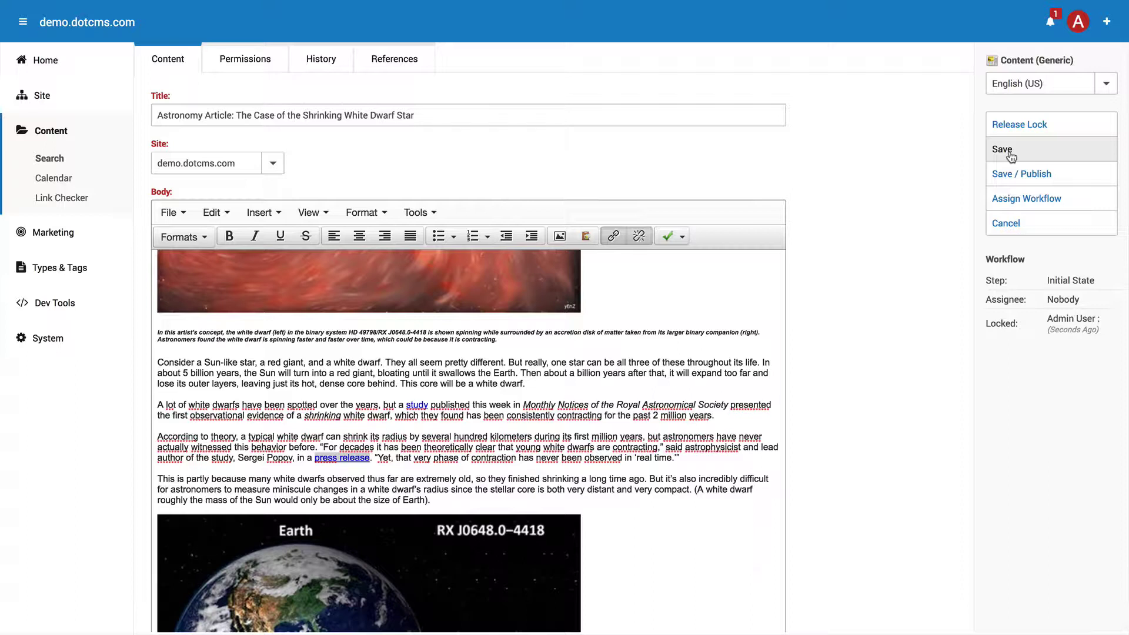
# - Try to assign the article's workflow to Publisher / Legal with the comment "Please review"
pyautogui.click(1013, 200)
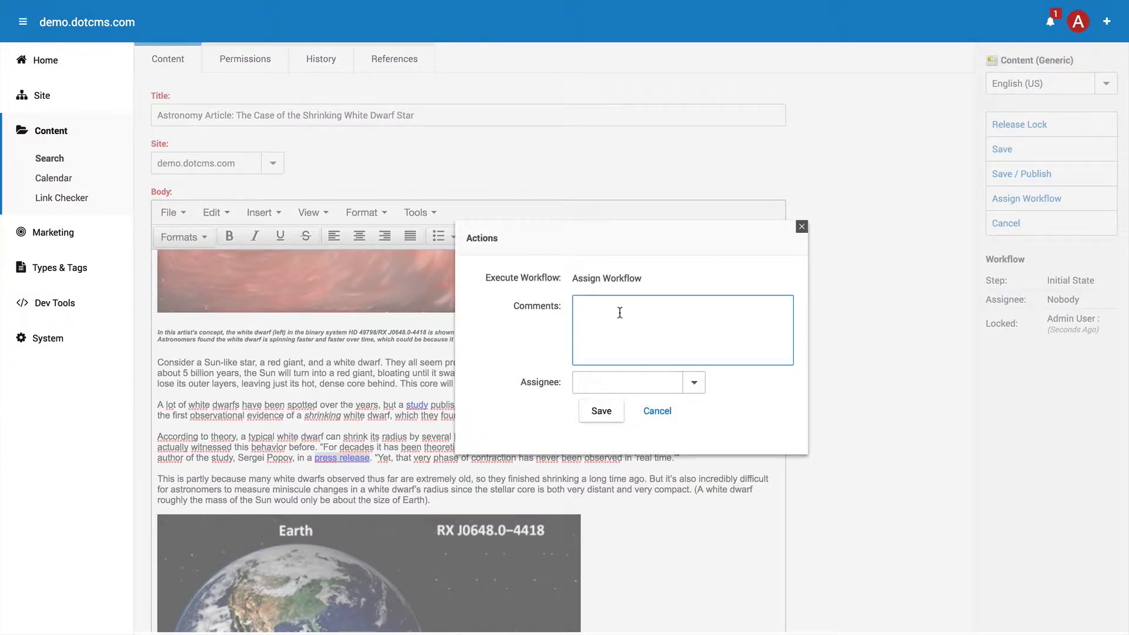
pyautogui.write('Please review')
pyautogui.click(695, 384)
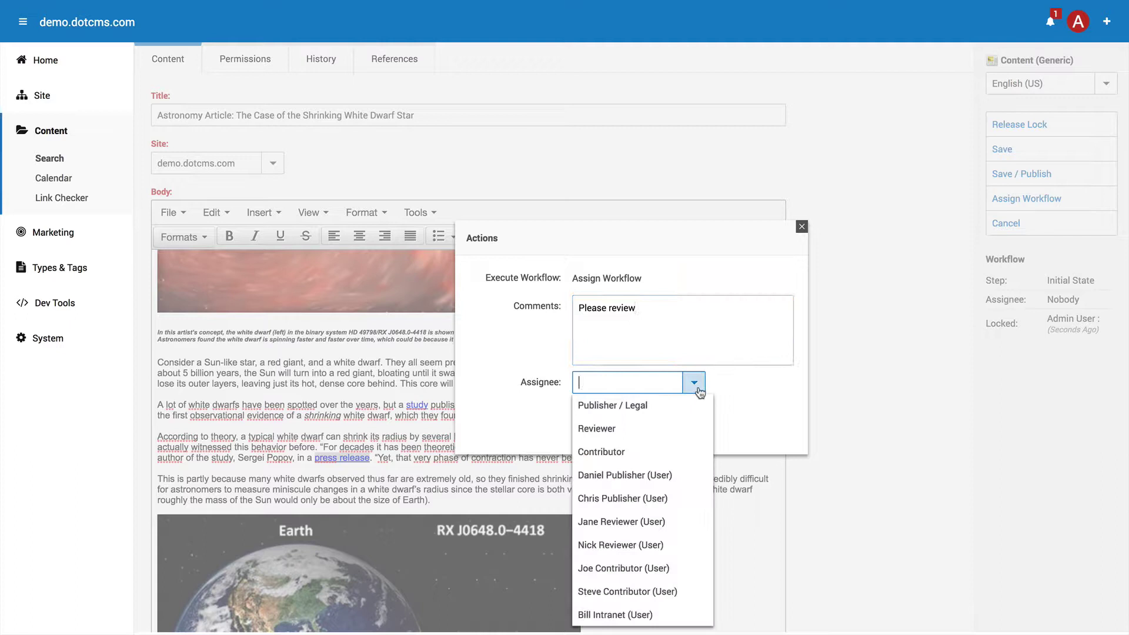
pyautogui.click(616, 406)
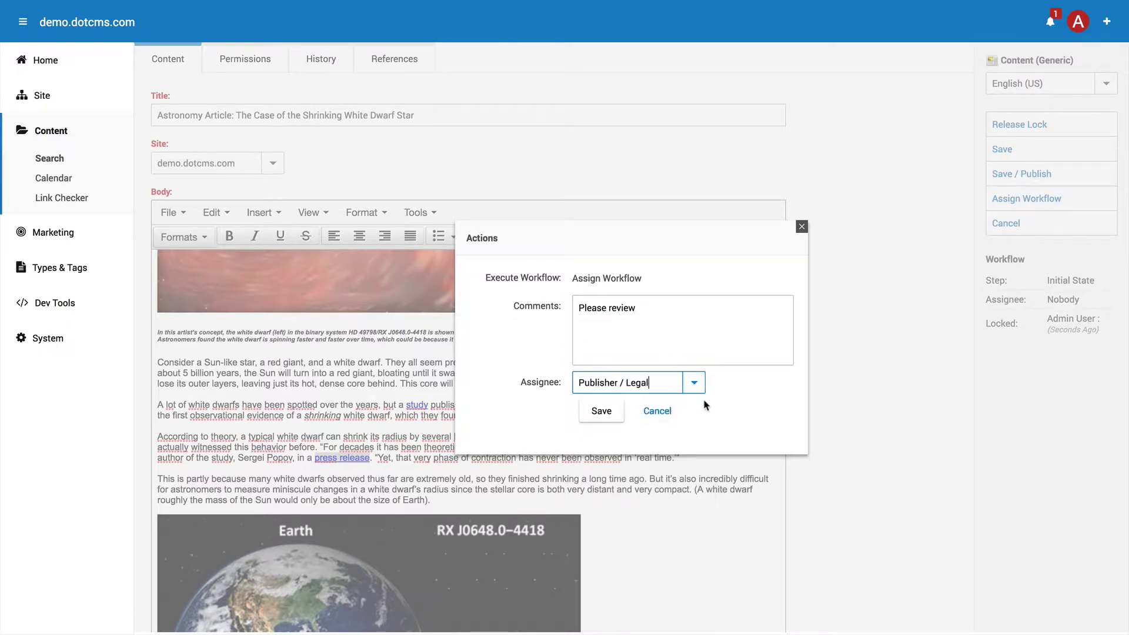
pyautogui.click(601, 412)
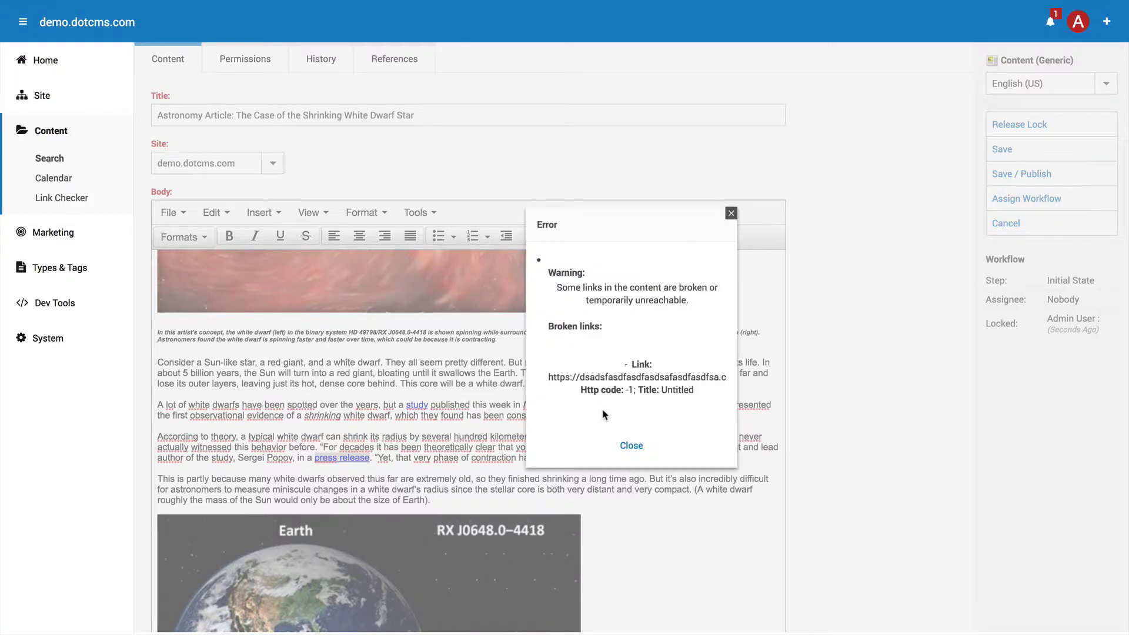
# - Read the link details and explanation in the error dialog and dismiss it
pyautogui.moveTo(713, 377); pyautogui.dragTo(581, 373)
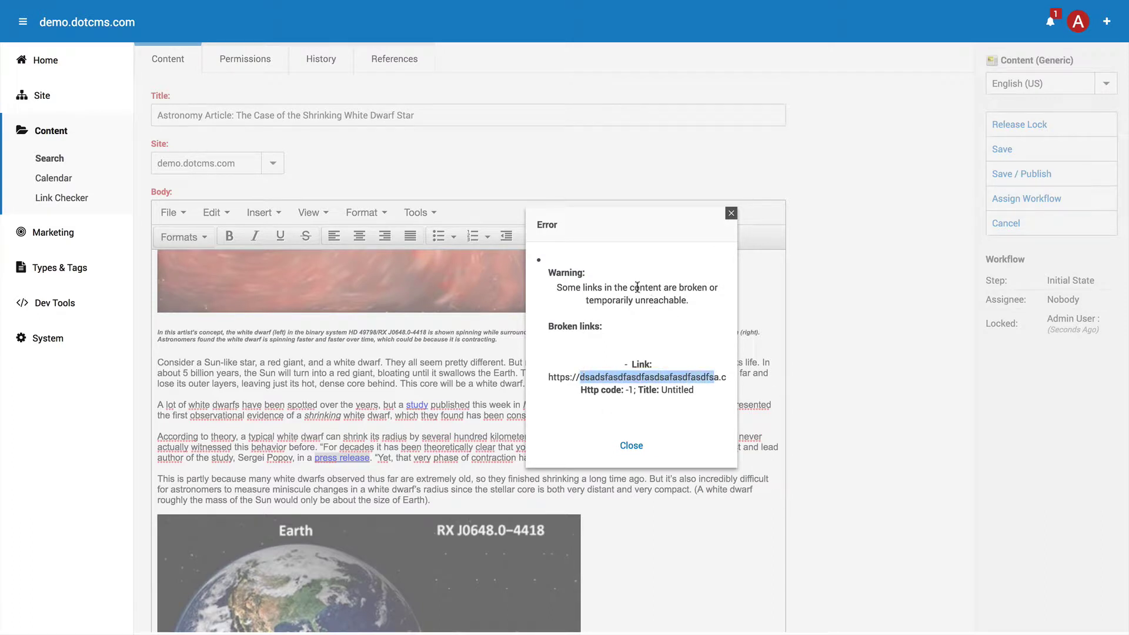
pyautogui.moveTo(606, 287); pyautogui.dragTo(716, 318)
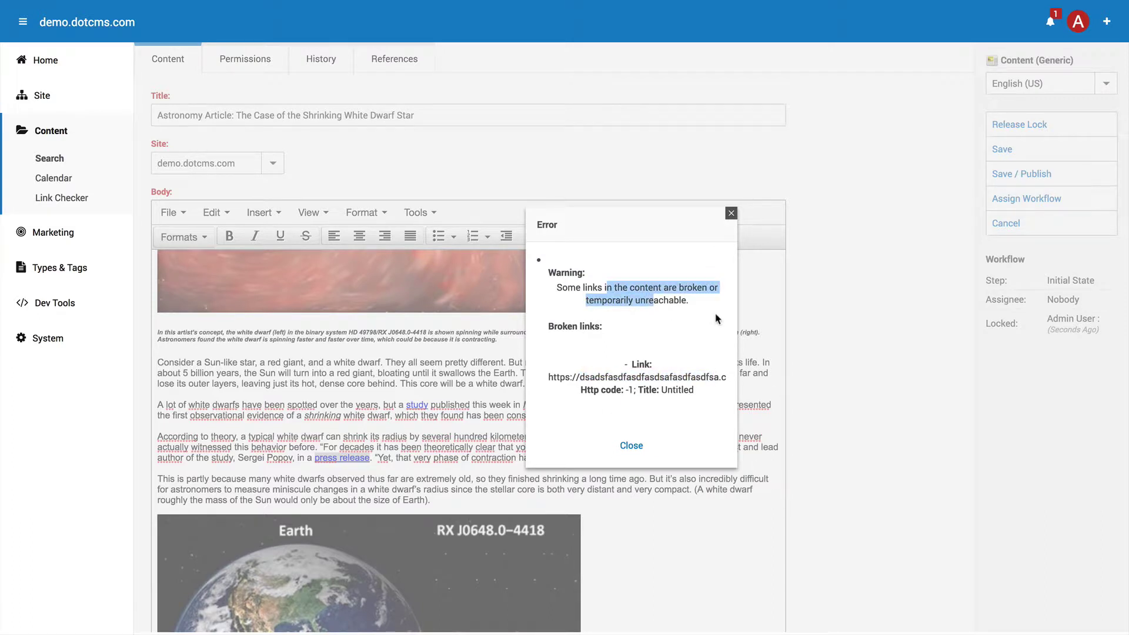
pyautogui.click(632, 446)
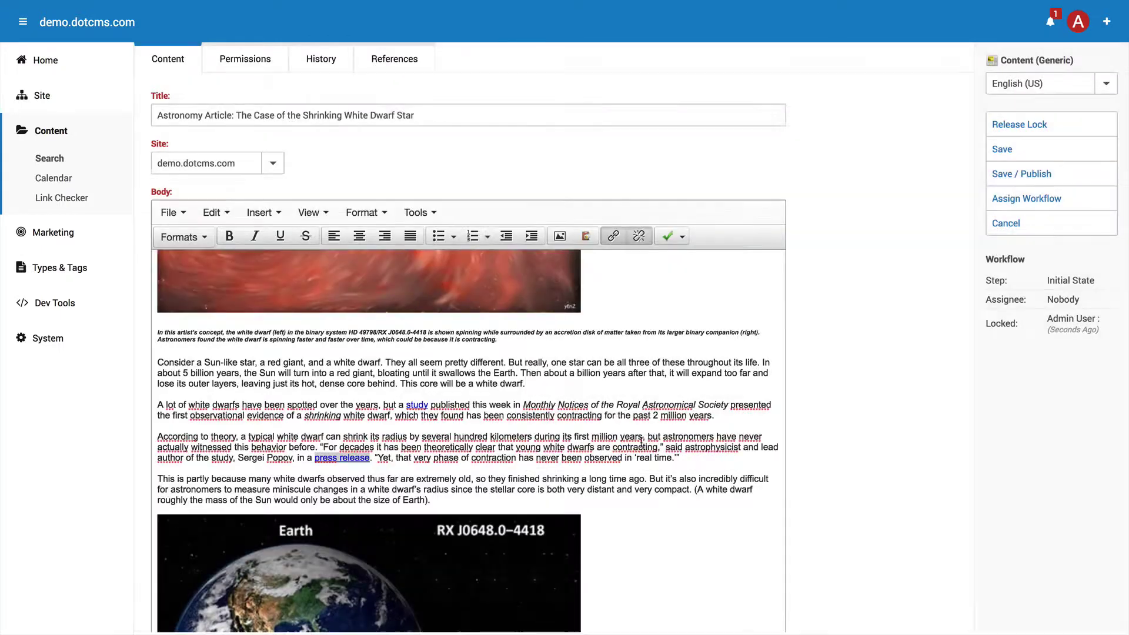
# - Replace the "press release" link's URL with the copied eurekalert.org address and save the article
pyautogui.moveTo(442, 450); pyautogui.dragTo(315, 462)
pyautogui.click(612, 236)
pyautogui.hotkey('ctrl', 'a')
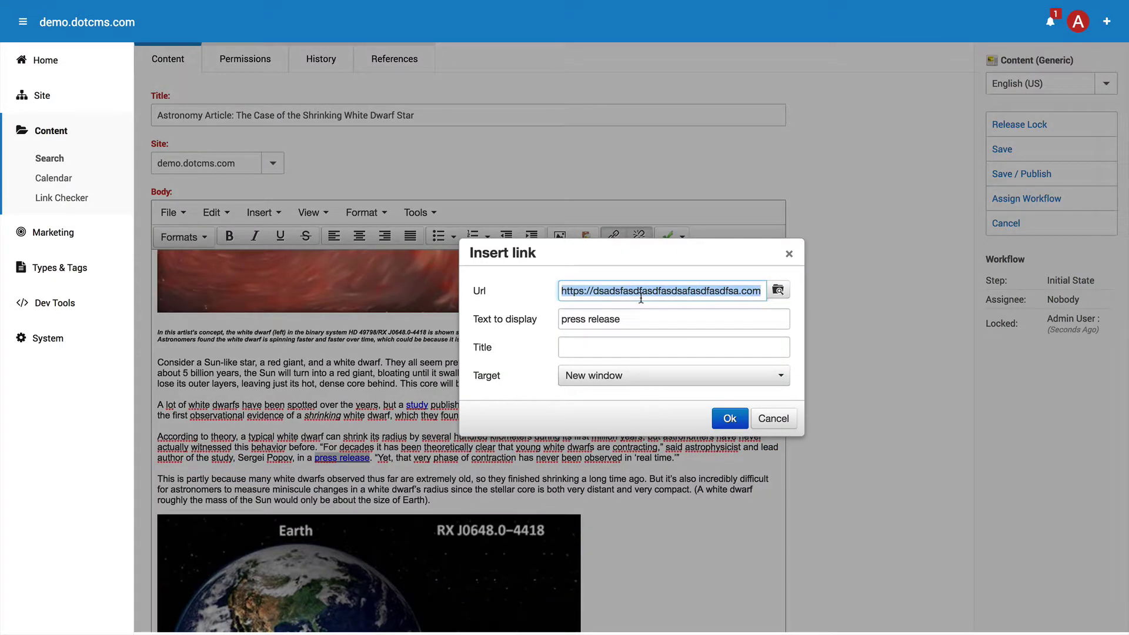
pyautogui.hotkey('ctrl', 'v')
pyautogui.click(729, 418)
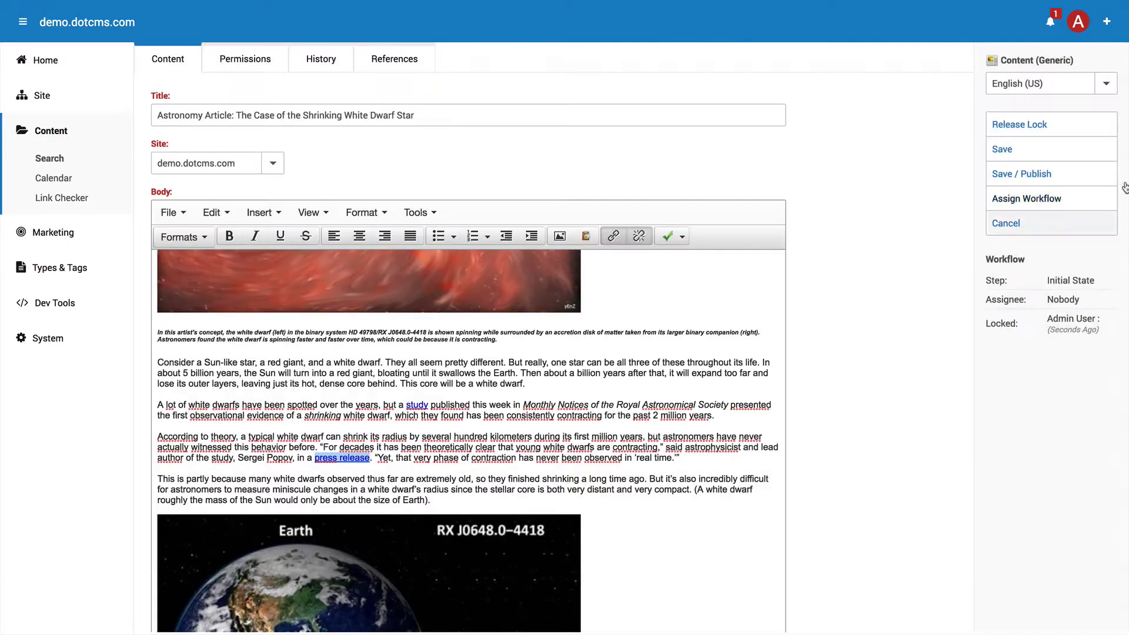
pyautogui.click(1028, 152)
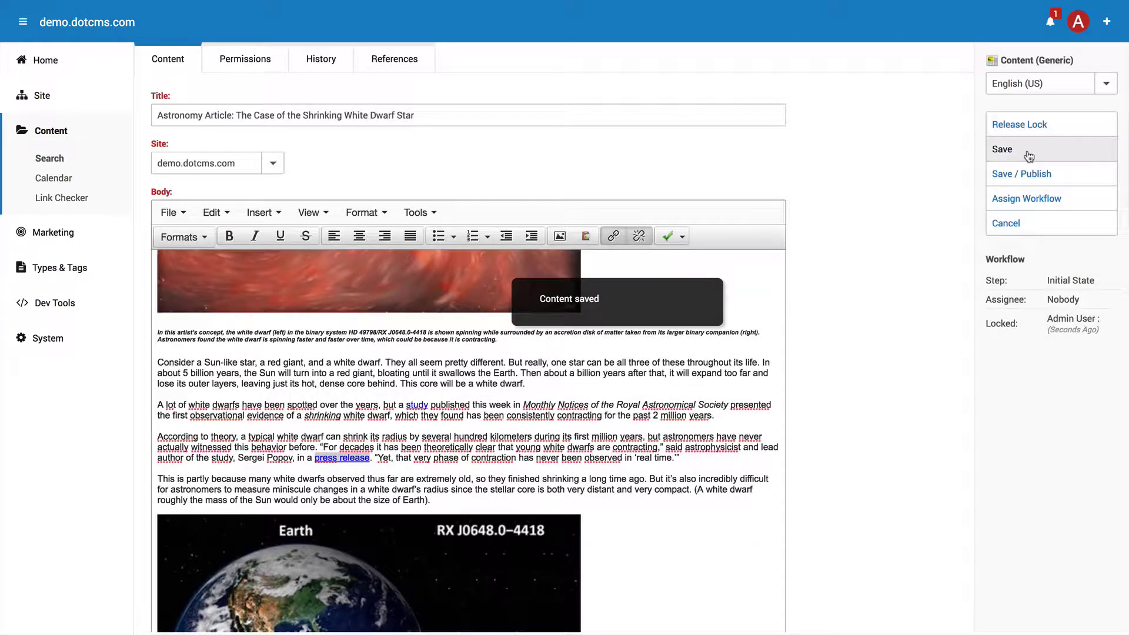
# - Assign the article's workflow to Publisher / Legal with the comment "fixed now"
pyautogui.click(1023, 199)
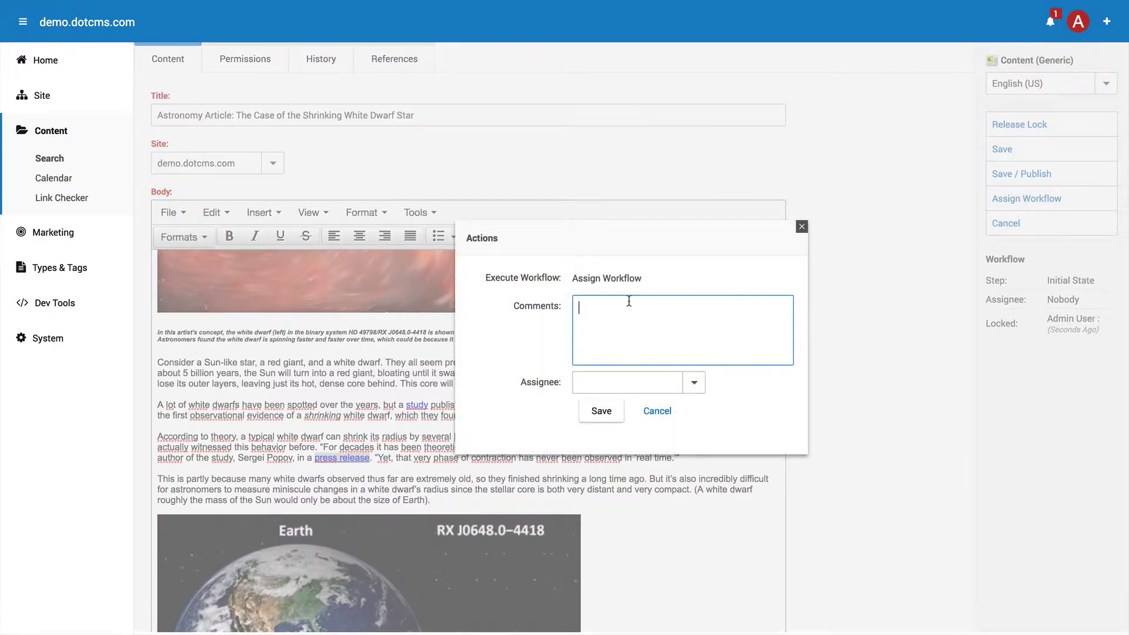
pyautogui.write('fixed now')
pyautogui.click(687, 383)
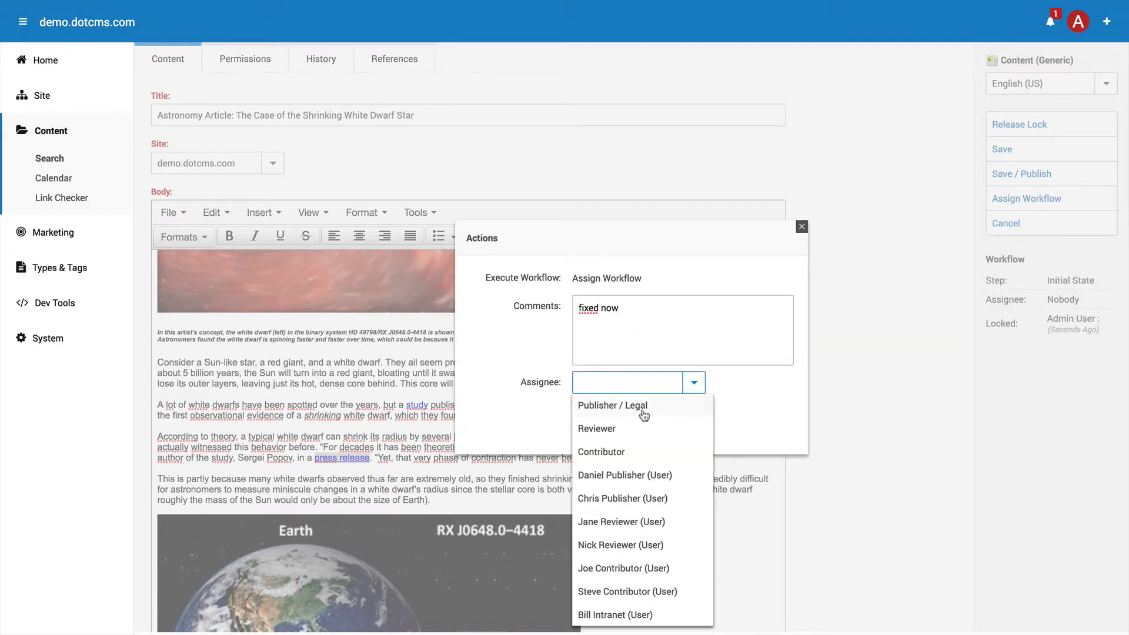
pyautogui.click(612, 403)
pyautogui.click(601, 412)
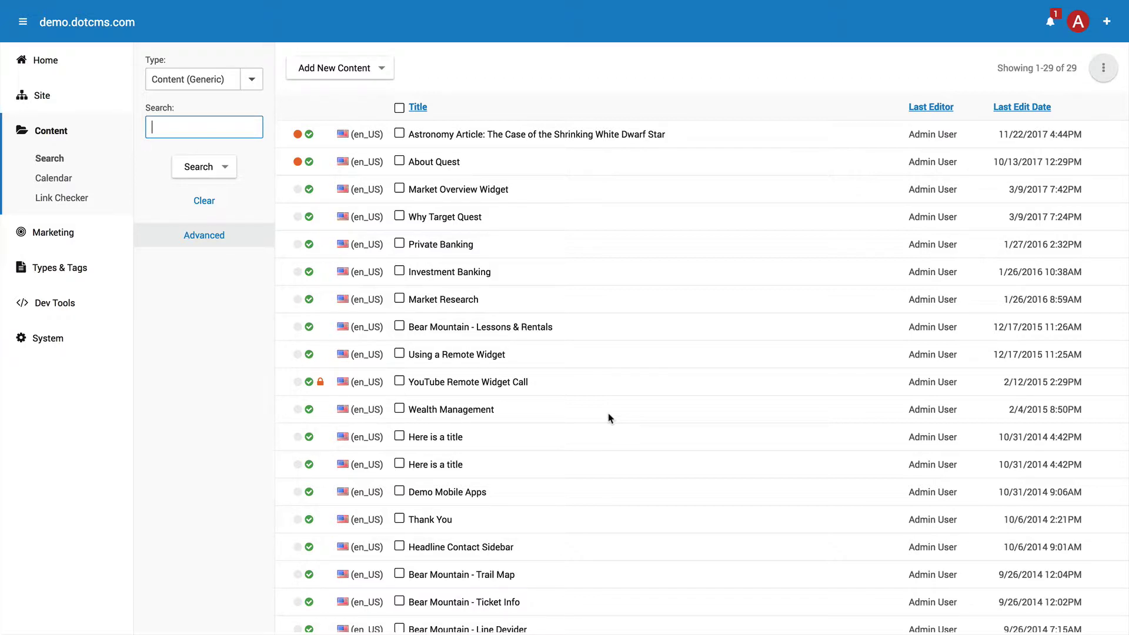
# - Inspect the bad link listed for the Spanish white dwarf article in the Link Checker, open that article, and return to the list
pyautogui.click(82, 198)
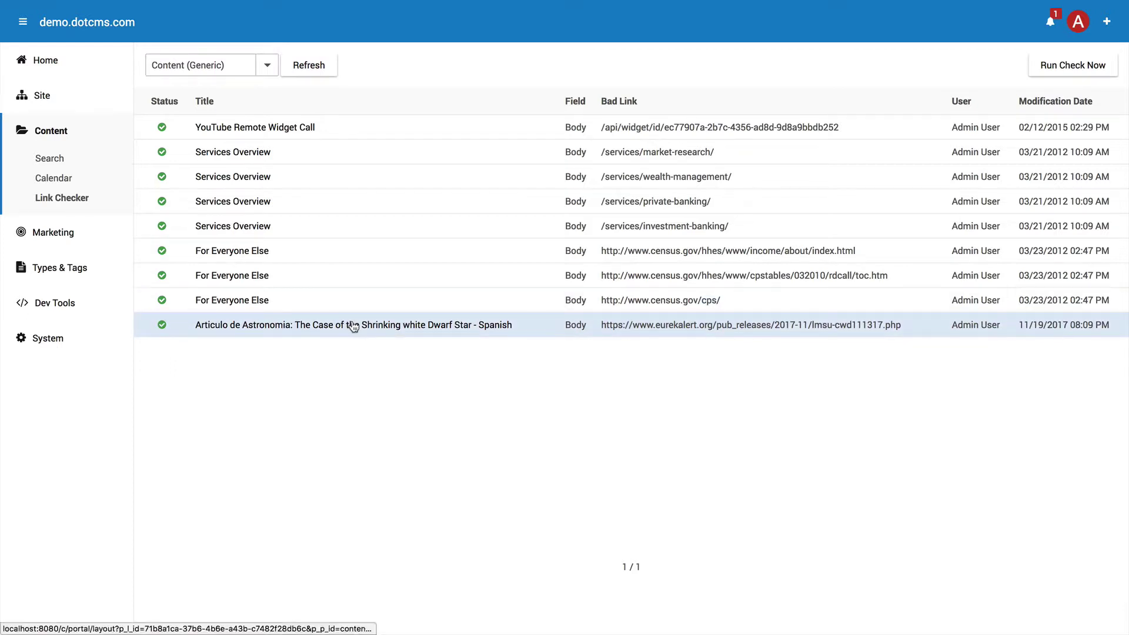
pyautogui.moveTo(911, 328); pyautogui.dragTo(600, 331)
pyautogui.click(600, 331)
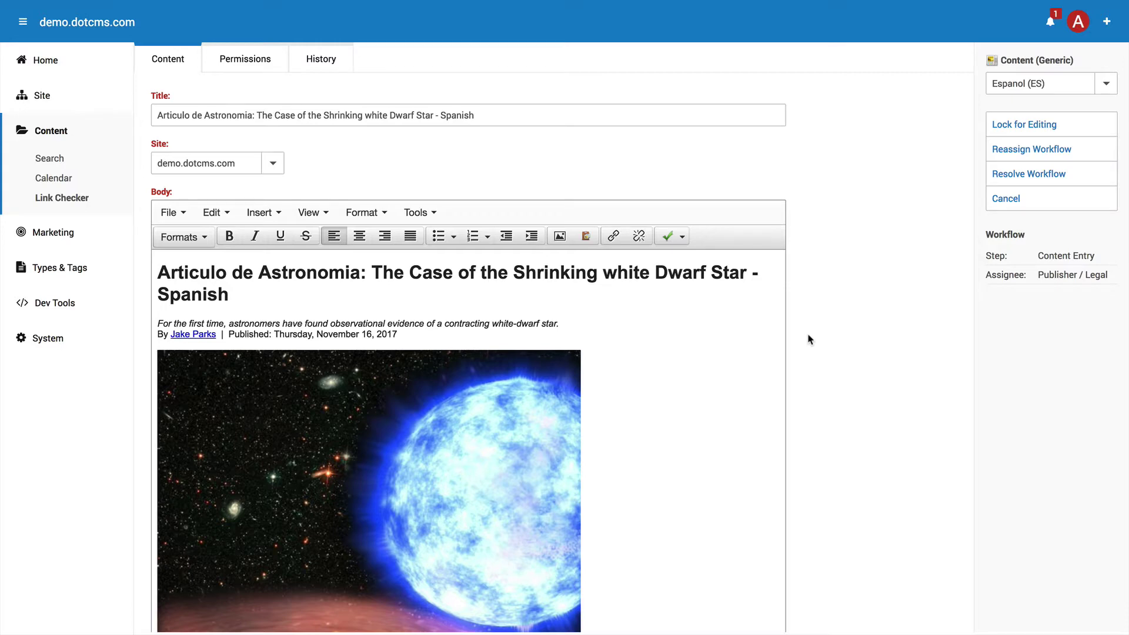
pyautogui.click(62, 199)
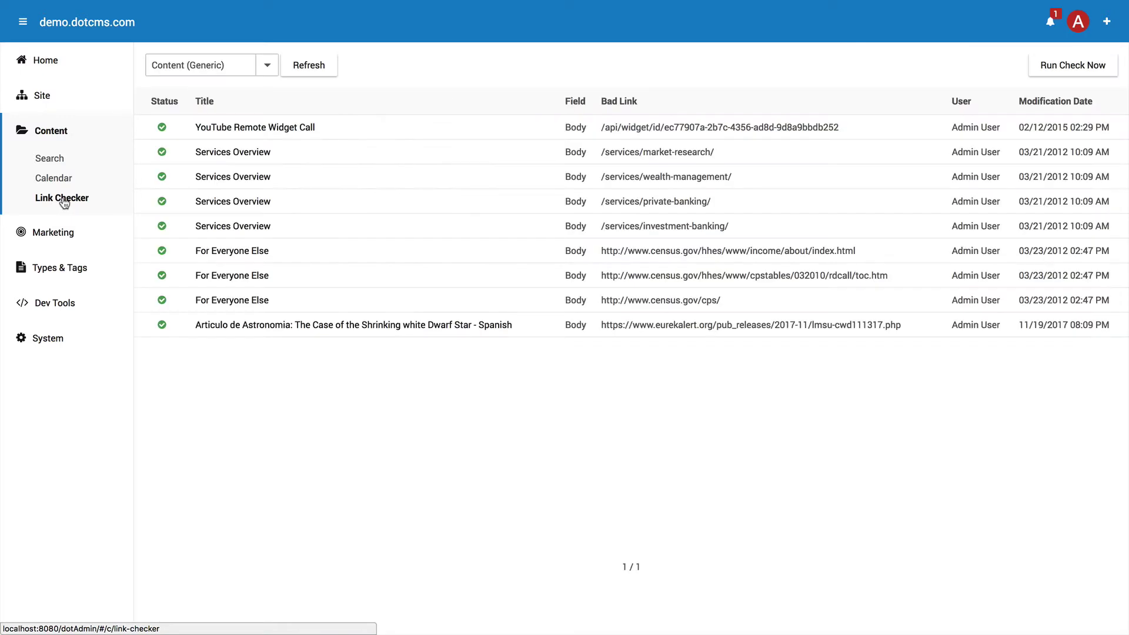